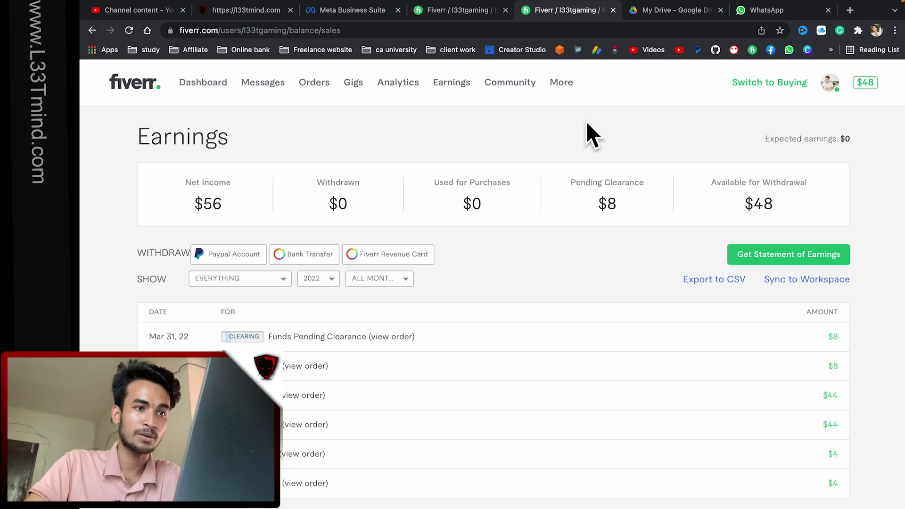
Go to Fiverr's Buyer Requests page from the More menu.
{"action": "mouse_move", "coordinate": [560, 82]}
{"action": "left_click", "coordinate": [552, 116]}
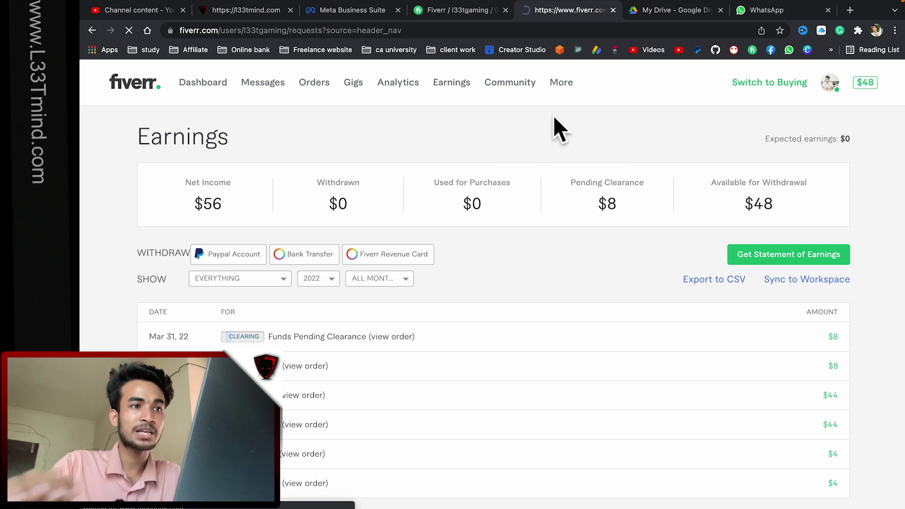
Expand the full descriptions of the first buyer request and the sports betting request.
{"action": "scroll", "coordinate": [424, 198], "scroll_direction": "down", "scroll_amount": 1}
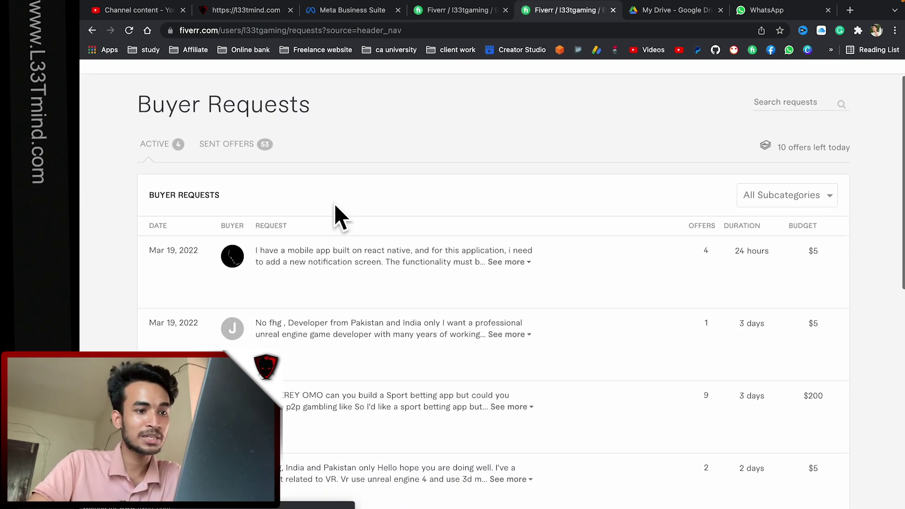
{"action": "scroll", "coordinate": [303, 220], "scroll_direction": "down", "scroll_amount": 1}
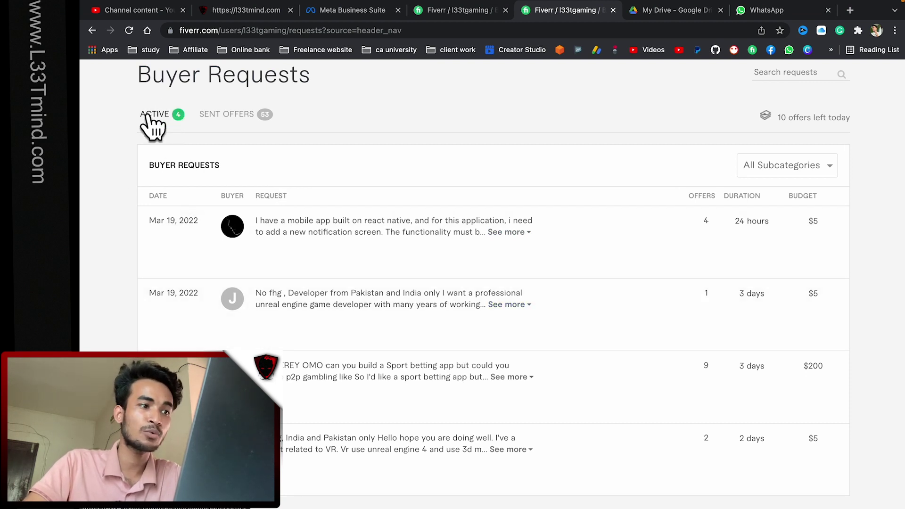
{"action": "mouse_move", "coordinate": [495, 268]}
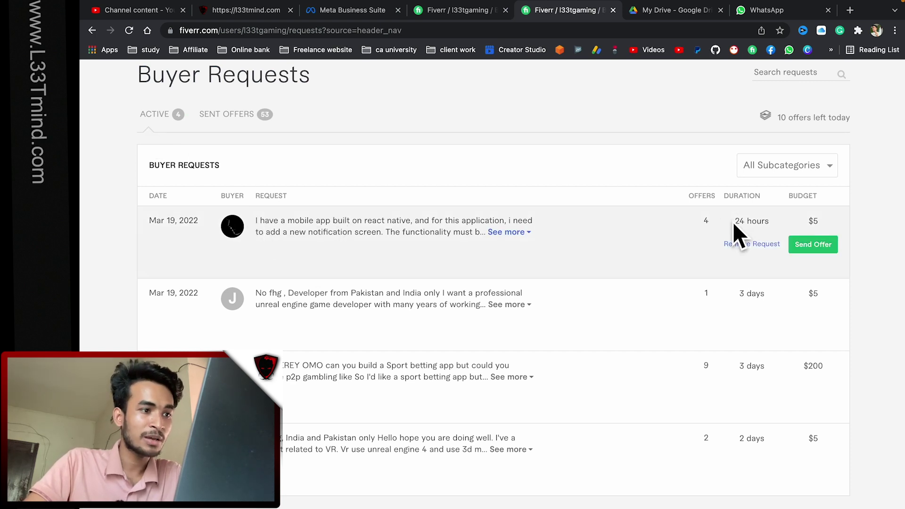
{"action": "left_click", "coordinate": [505, 233]}
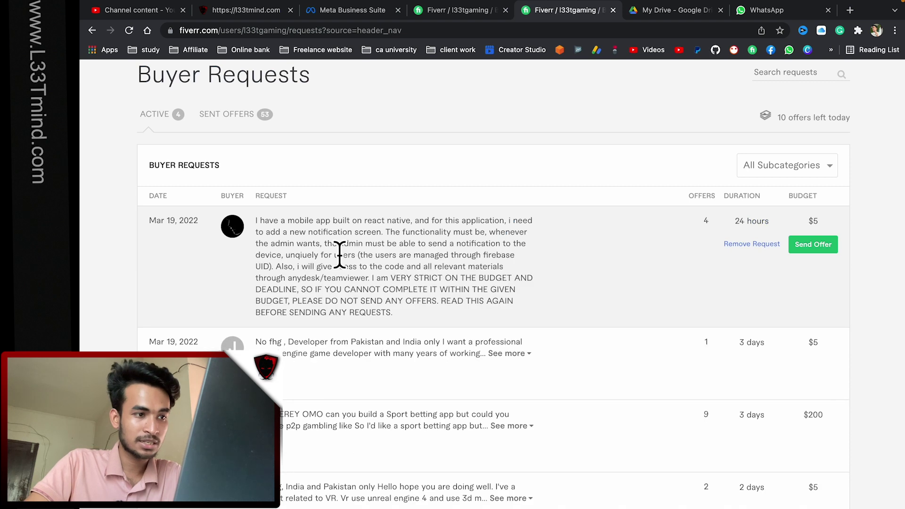
{"action": "scroll", "coordinate": [297, 241], "scroll_direction": "down", "scroll_amount": 2}
{"action": "scroll", "coordinate": [295, 242], "scroll_direction": "down", "scroll_amount": 2}
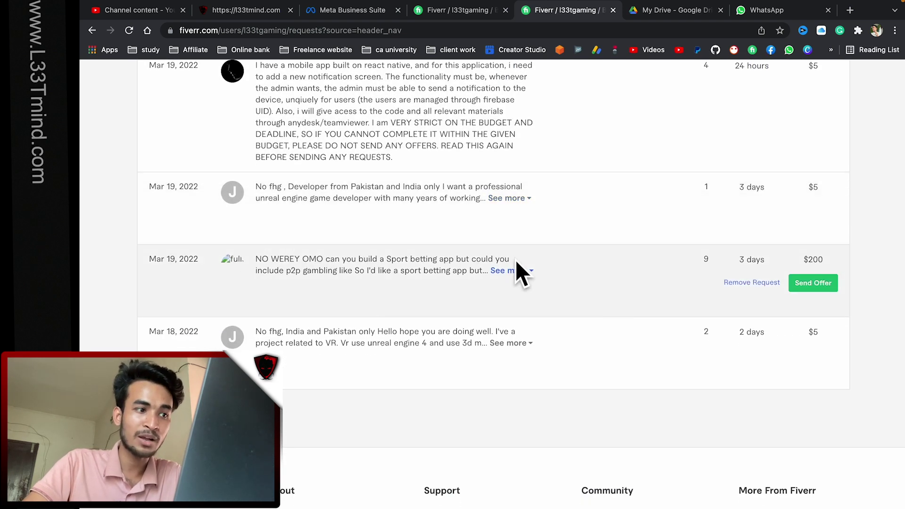
{"action": "left_click", "coordinate": [503, 271]}
{"action": "scroll", "coordinate": [397, 242], "scroll_direction": "up", "scroll_amount": 2}
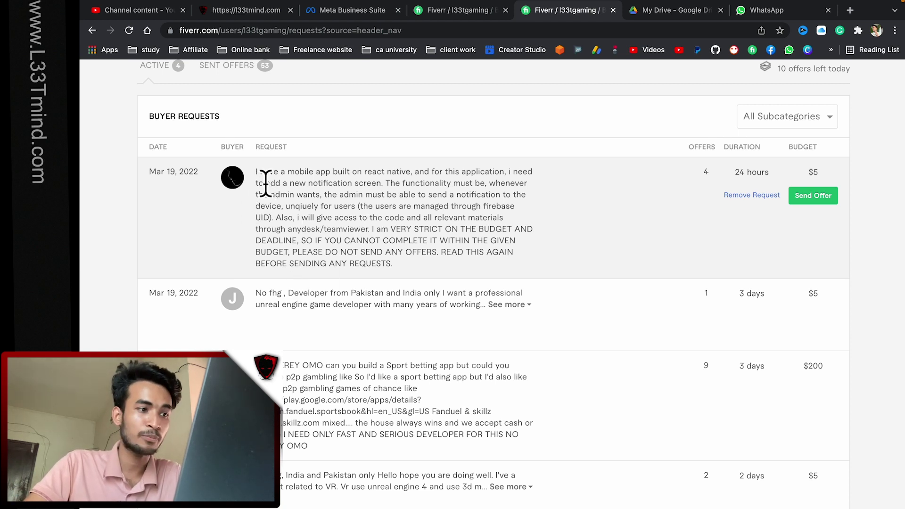
Read through both expanded requests, then return to the Earnings page.
{"action": "left_click_drag", "start_coordinate": [261, 181], "coordinate": [394, 183]}
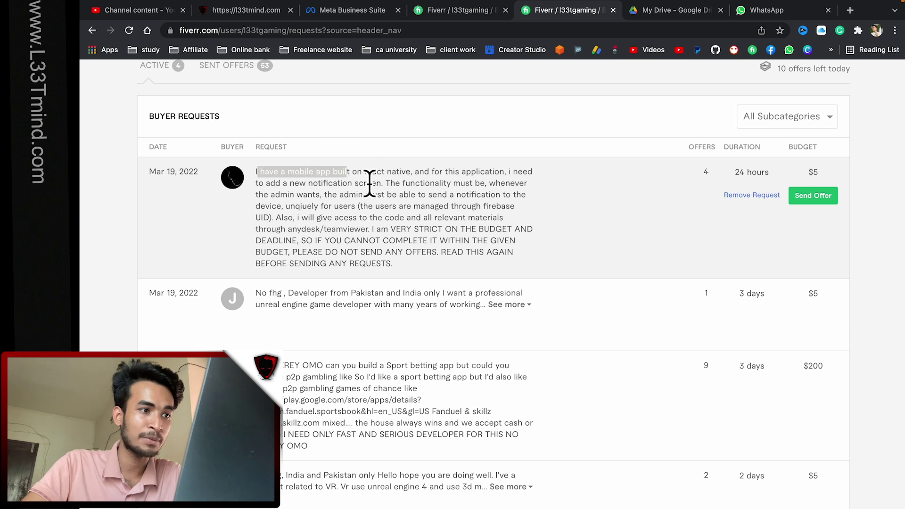
{"action": "left_click", "coordinate": [407, 182]}
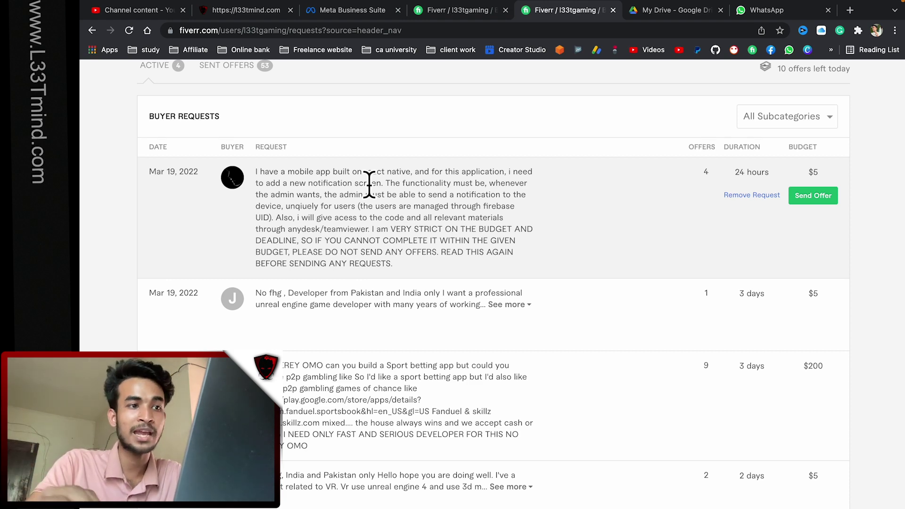
{"action": "scroll", "coordinate": [369, 184], "scroll_direction": "down", "scroll_amount": 5}
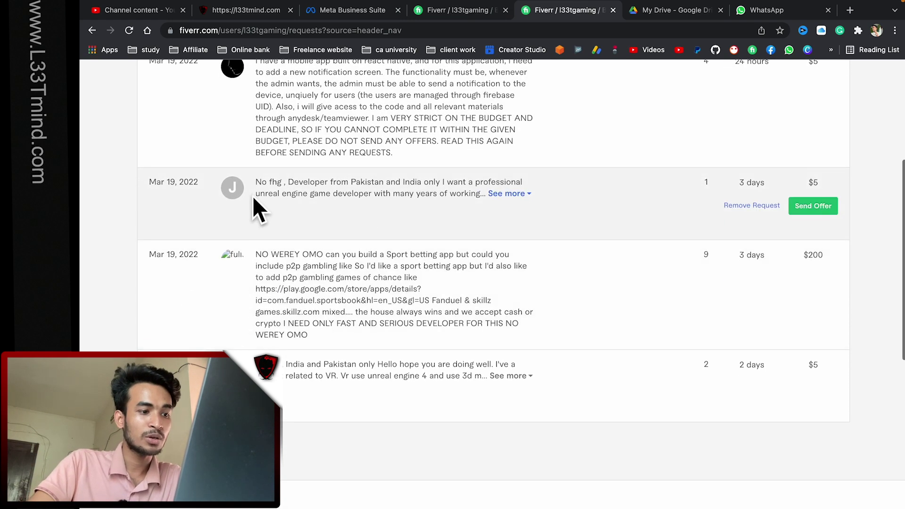
{"action": "left_click_drag", "start_coordinate": [261, 196], "coordinate": [318, 195]}
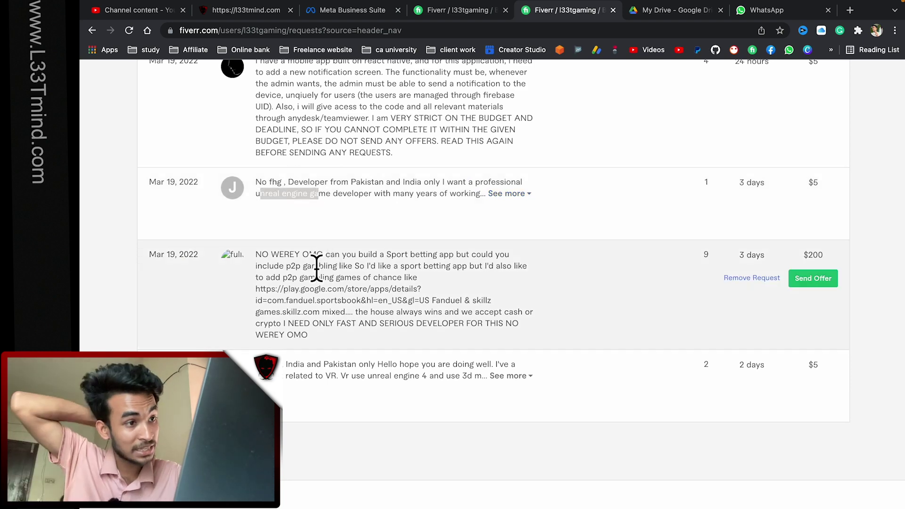
{"action": "scroll", "coordinate": [316, 267], "scroll_direction": "up", "scroll_amount": 10}
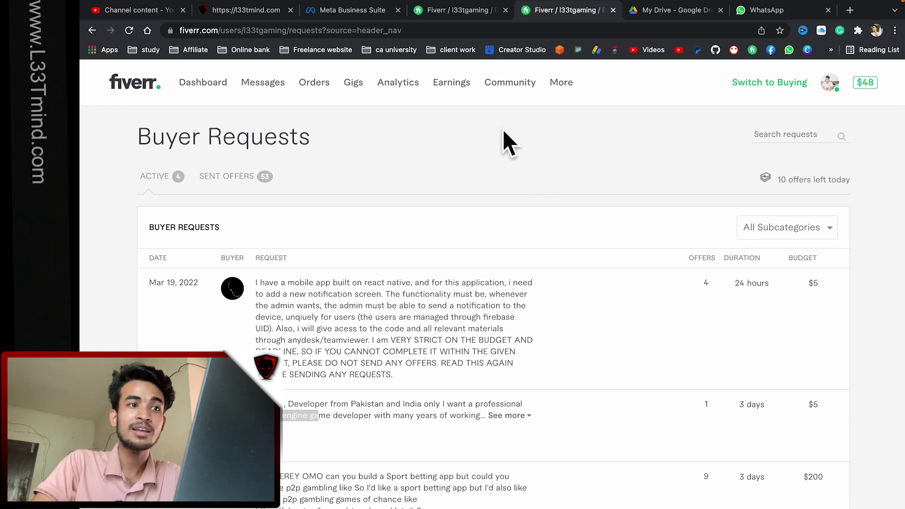
{"action": "left_click", "coordinate": [456, 87]}
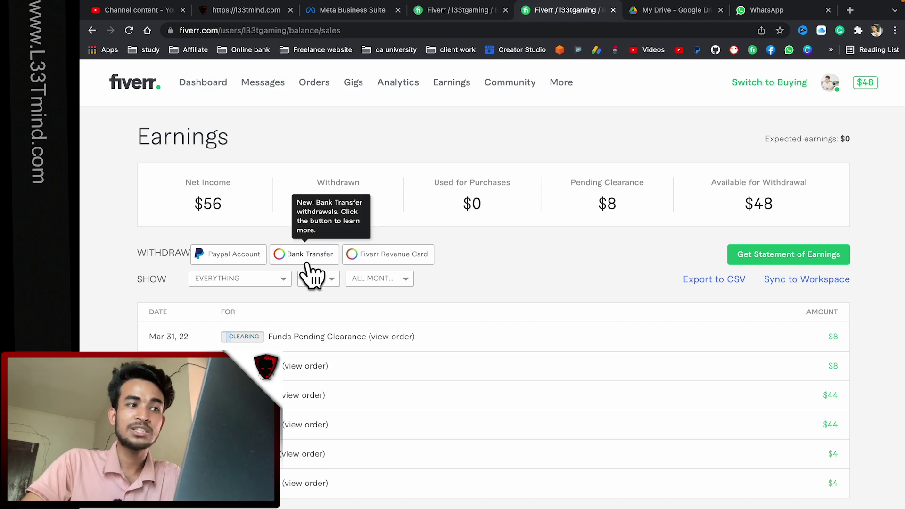
Open a new blank browser tab next to the Fiverr tabs.
{"action": "left_click", "coordinate": [849, 8]}
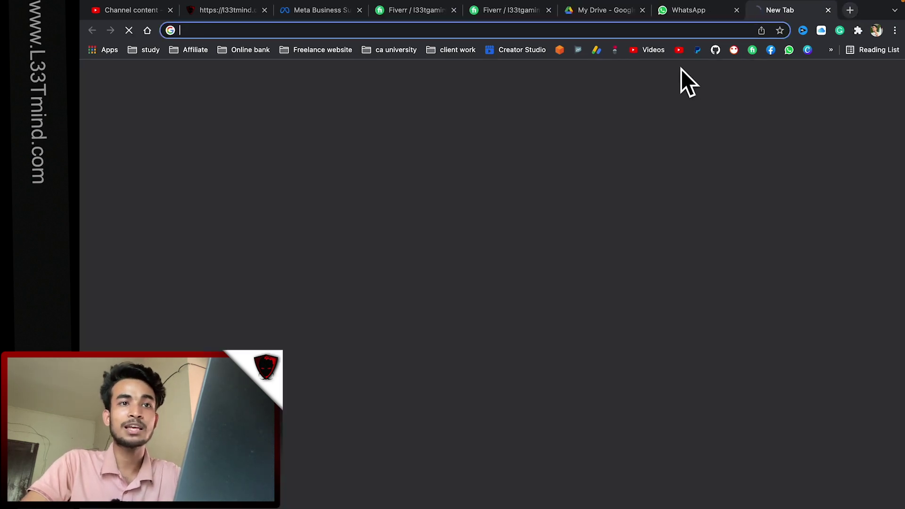
Go to payoneer.com and sign in to the Payoneer account dashboard.
{"action": "type", "text": "payoneer.com"}
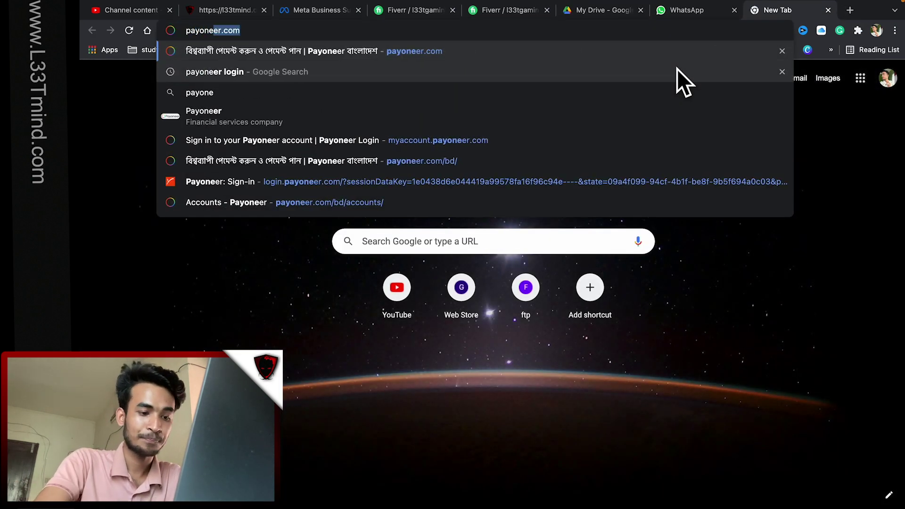
{"action": "key", "text": "Return"}
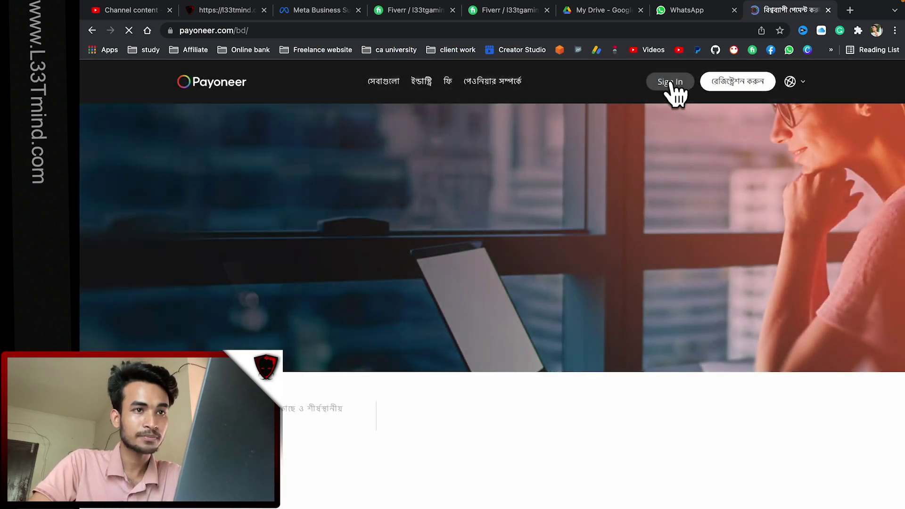
{"action": "left_click", "coordinate": [671, 82]}
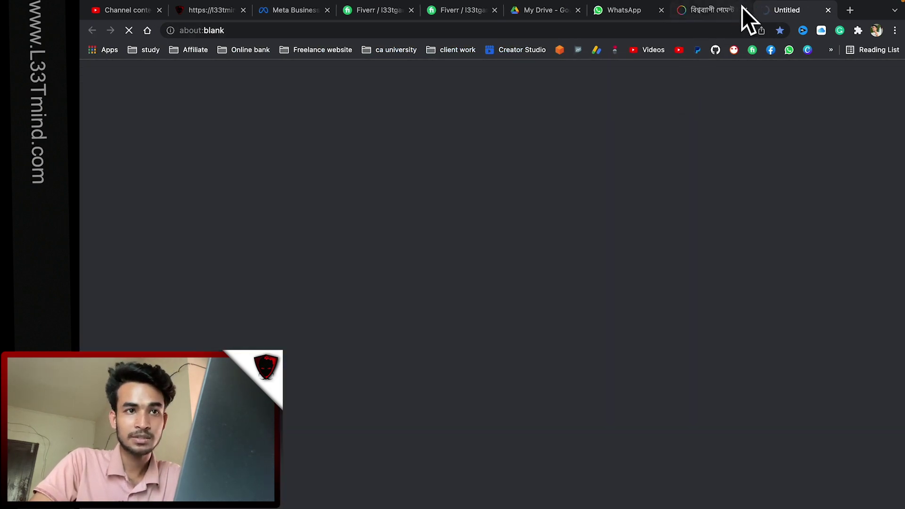
{"action": "left_click", "coordinate": [744, 10]}
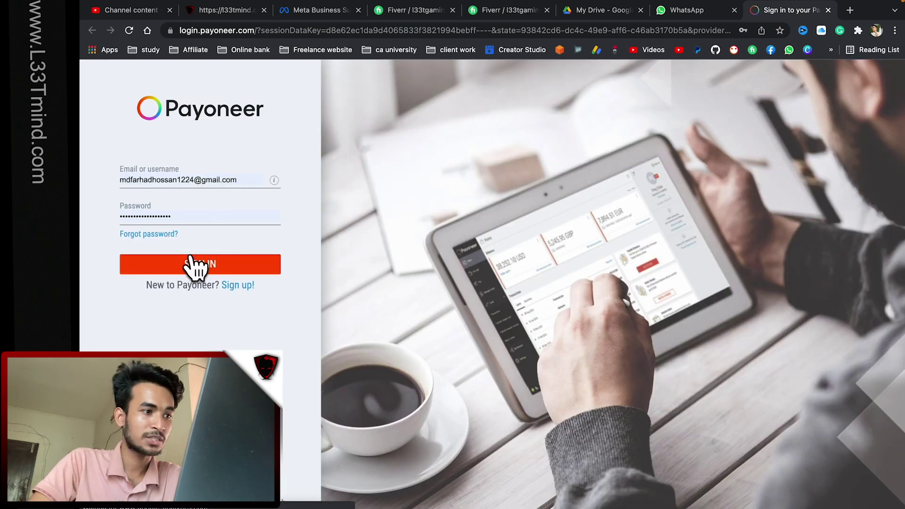
{"action": "left_click", "coordinate": [189, 255]}
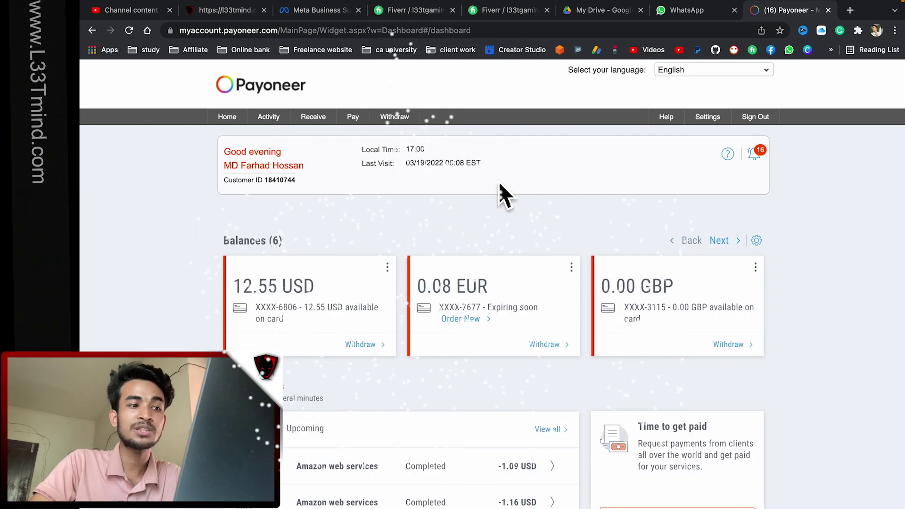
Review the 12.55 USD Payoneer balance, then return to Fiverr's Earnings page showing $48 available.
{"action": "left_click_drag", "start_coordinate": [253, 297], "coordinate": [315, 297]}
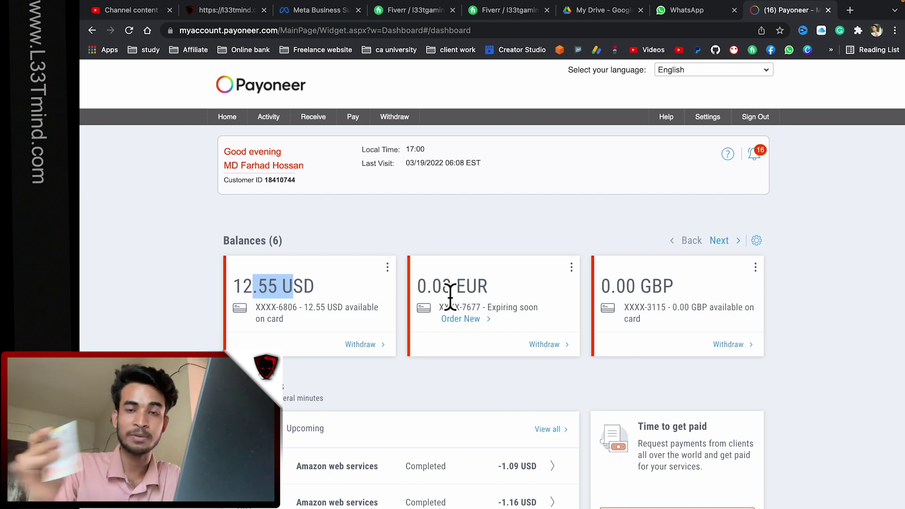
{"action": "scroll", "coordinate": [257, 311], "scroll_direction": "down", "scroll_amount": 1}
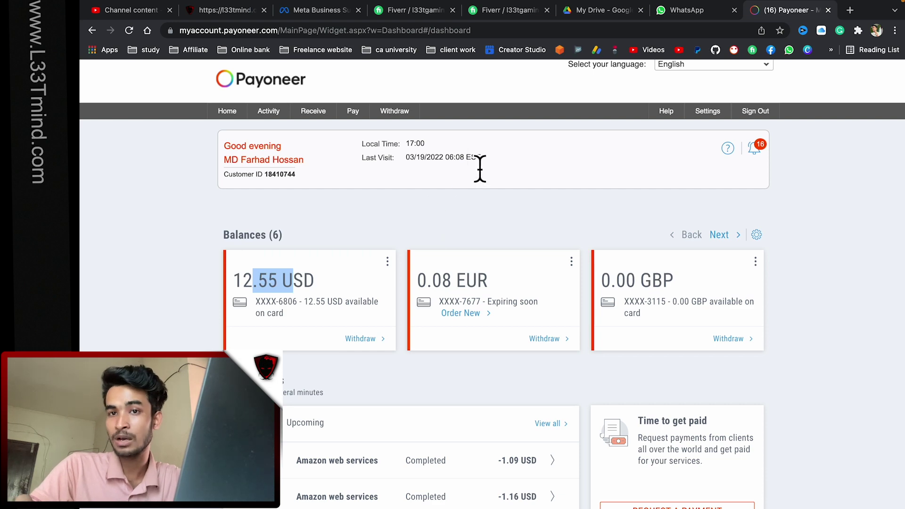
{"action": "scroll", "coordinate": [304, 125], "scroll_direction": "down", "scroll_amount": 2}
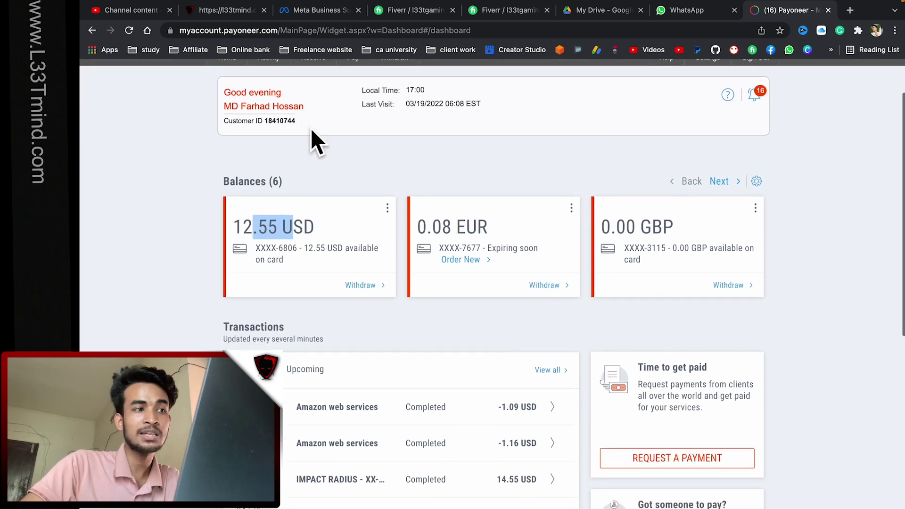
{"action": "scroll", "coordinate": [362, 142], "scroll_direction": "down", "scroll_amount": 2}
{"action": "scroll", "coordinate": [598, 300], "scroll_direction": "down", "scroll_amount": 2}
{"action": "scroll", "coordinate": [730, 296], "scroll_direction": "down", "scroll_amount": 2}
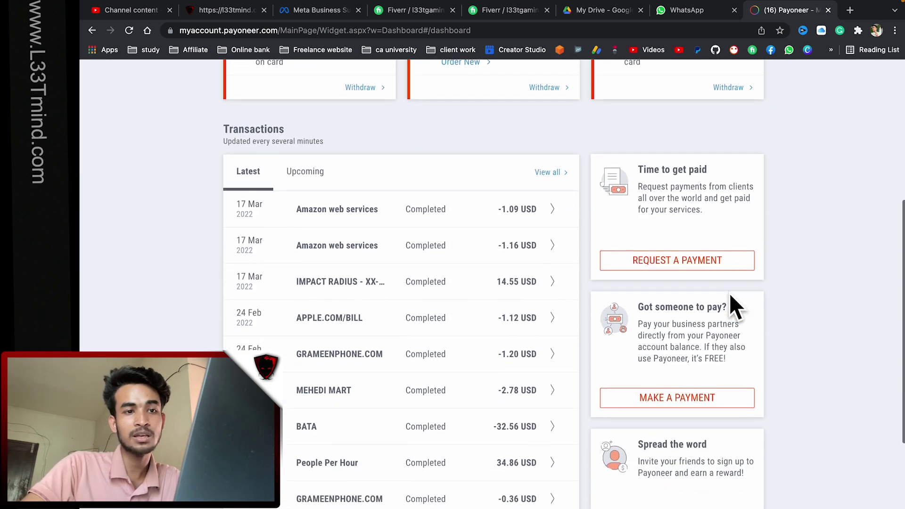
{"action": "scroll", "coordinate": [730, 296], "scroll_direction": "down", "scroll_amount": 2}
{"action": "scroll", "coordinate": [730, 296], "scroll_direction": "down", "scroll_amount": 1}
{"action": "scroll", "coordinate": [730, 296], "scroll_direction": "up", "scroll_amount": 3}
{"action": "scroll", "coordinate": [729, 297], "scroll_direction": "up", "scroll_amount": 1}
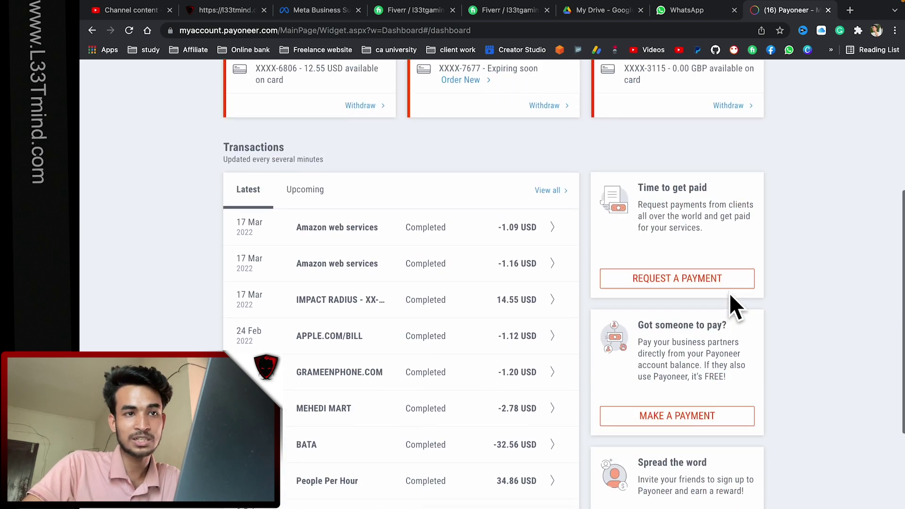
{"action": "scroll", "coordinate": [730, 296], "scroll_direction": "up", "scroll_amount": 5}
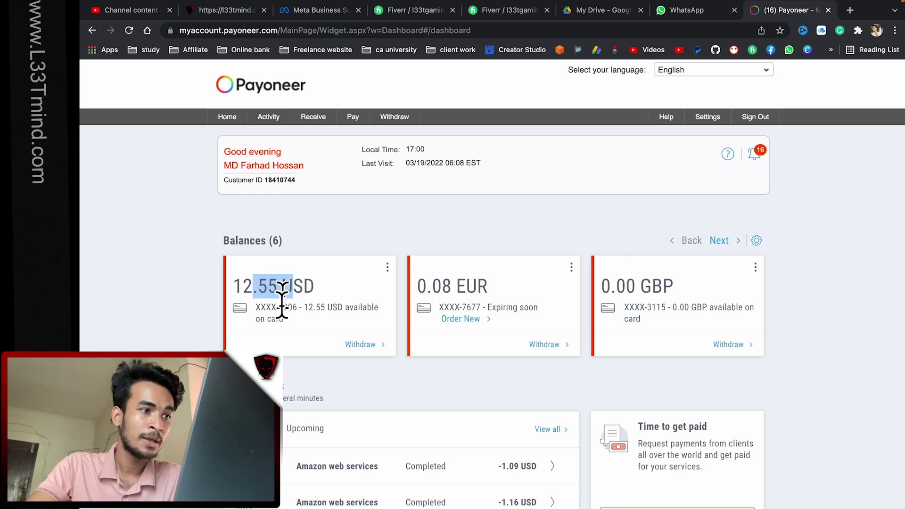
{"action": "left_click", "coordinate": [240, 290]}
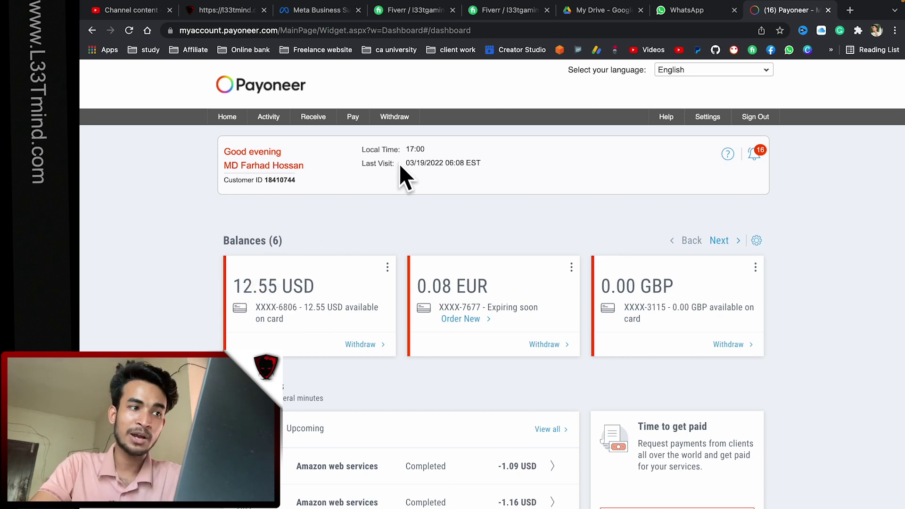
{"action": "left_click", "coordinate": [488, 14]}
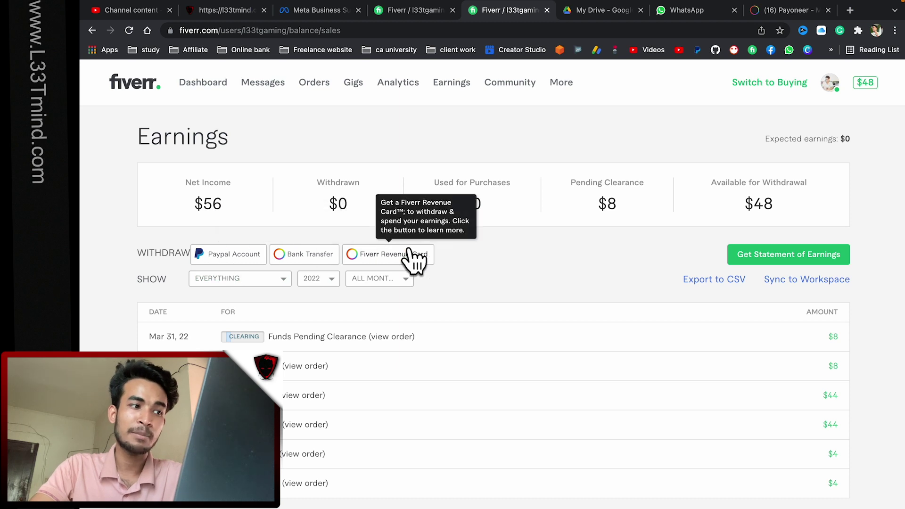
Add Bank Transfer as a withdrawal method, confirming the phone with the SMS verification code.
{"action": "left_click", "coordinate": [304, 262]}
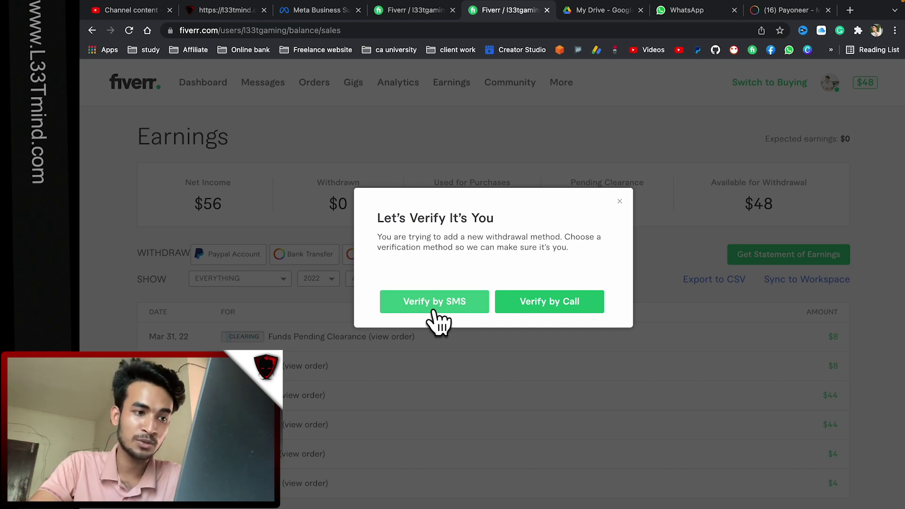
{"action": "left_click", "coordinate": [434, 307]}
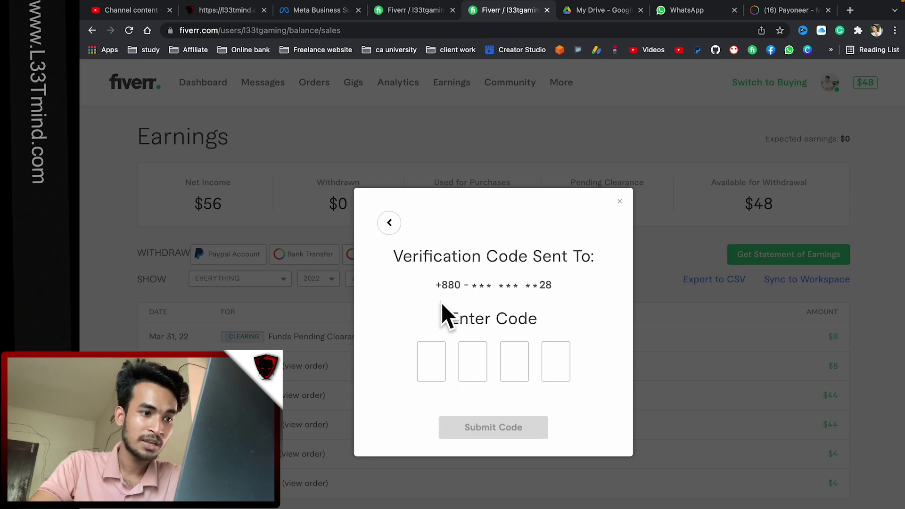
{"action": "left_click", "coordinate": [434, 375]}
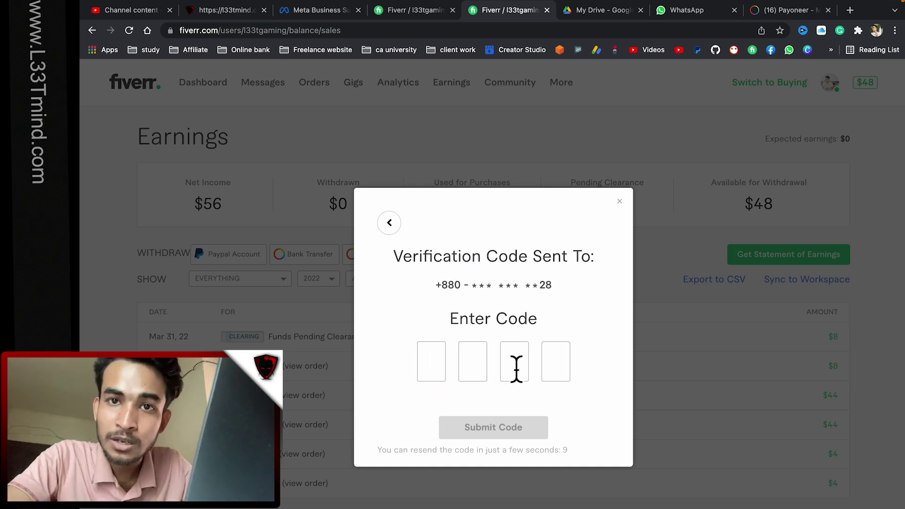
{"action": "left_click", "coordinate": [434, 363]}
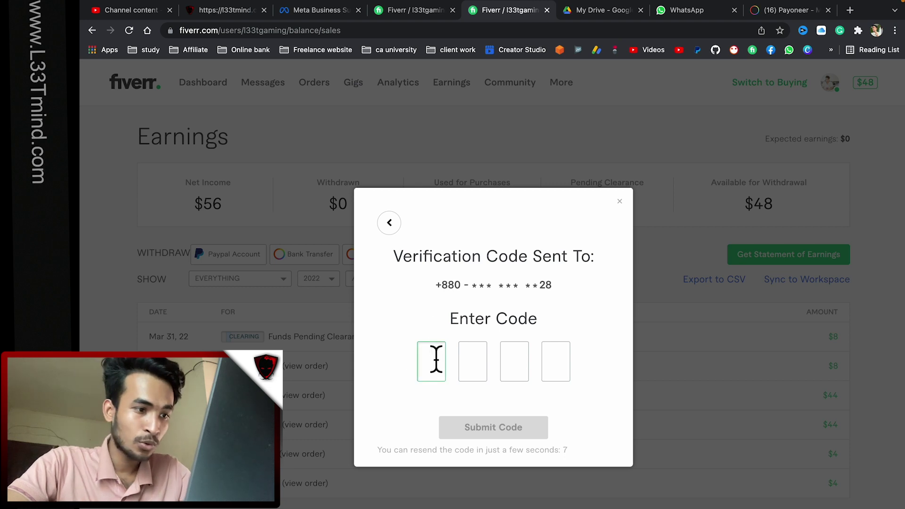
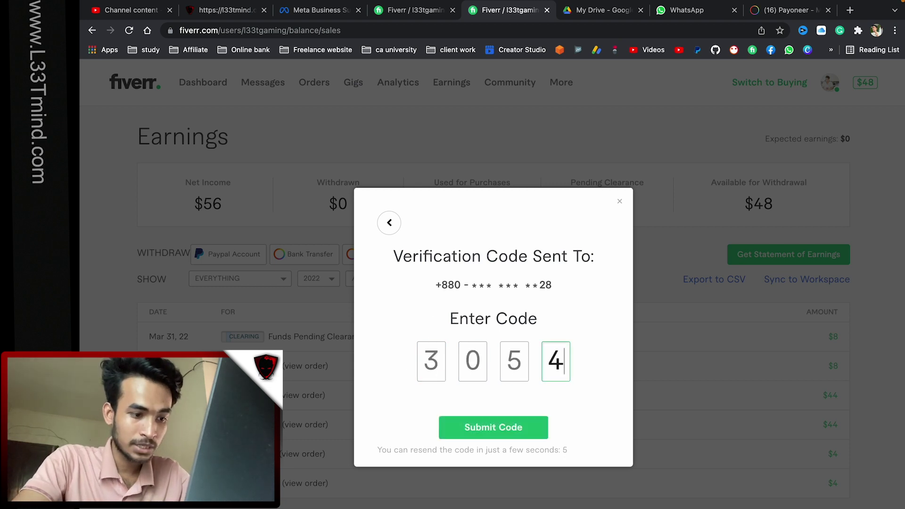
{"action": "left_click", "coordinate": [457, 417]}
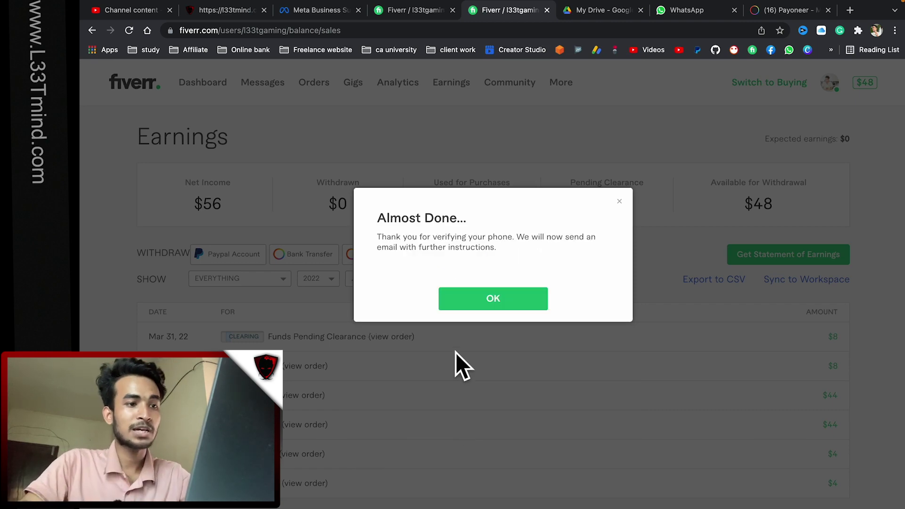
{"action": "left_click", "coordinate": [476, 302]}
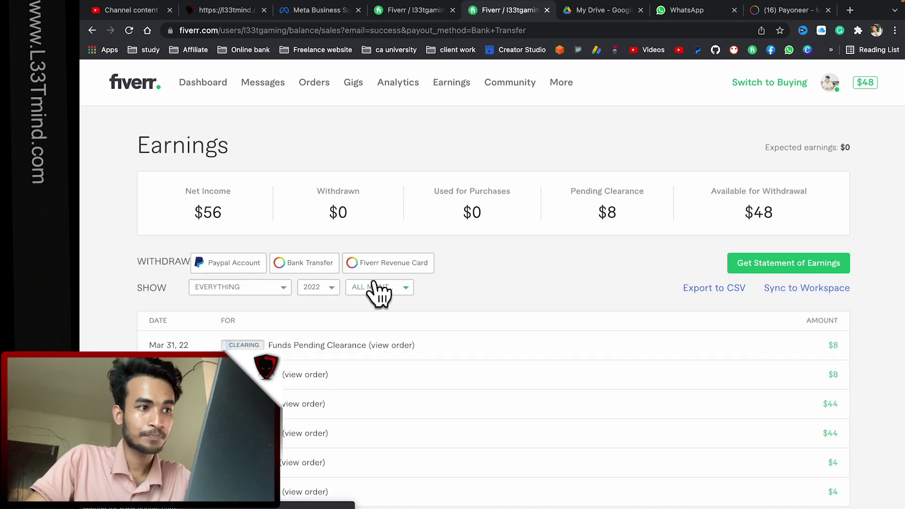
Read the yellow notice asking to check email to add the Bank Transfer account.
{"action": "left_click_drag", "start_coordinate": [186, 143], "coordinate": [460, 150]}
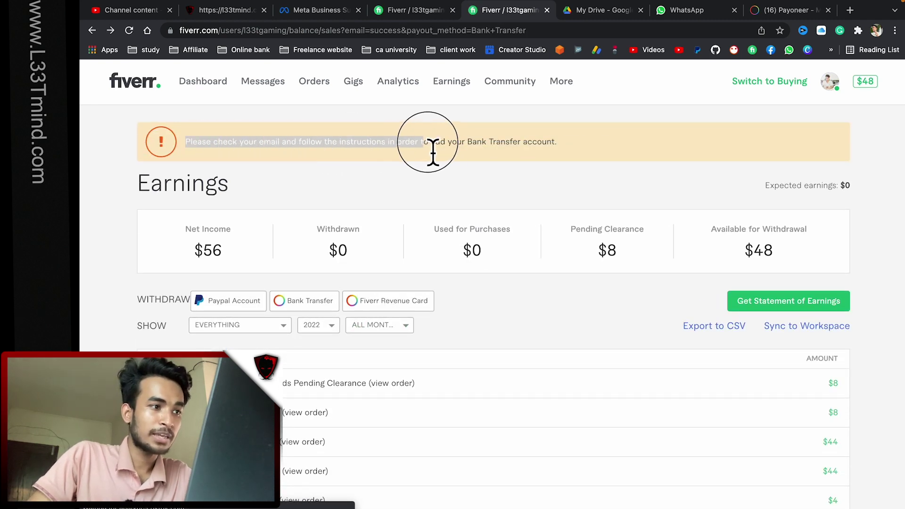
{"action": "left_click", "coordinate": [559, 140]}
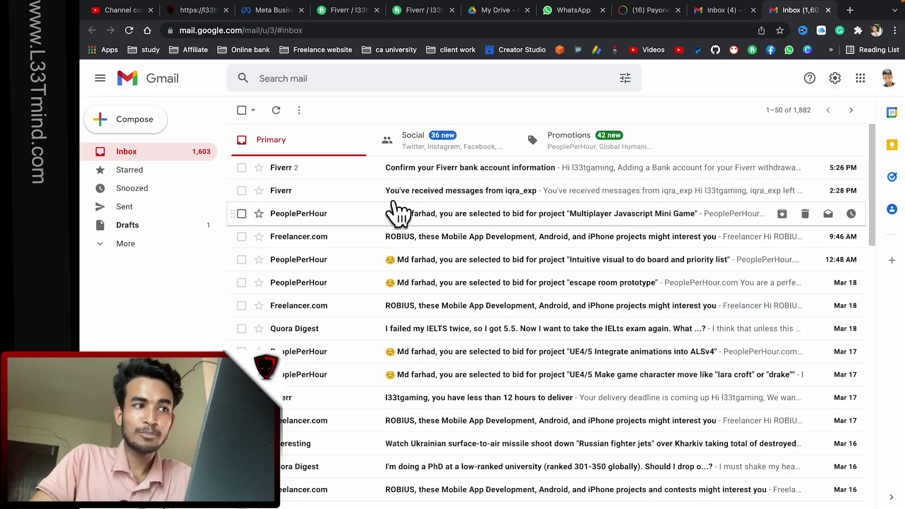
Open the 'Confirm your Fiverr bank account information' email and follow its continue link.
{"action": "left_click", "coordinate": [411, 170]}
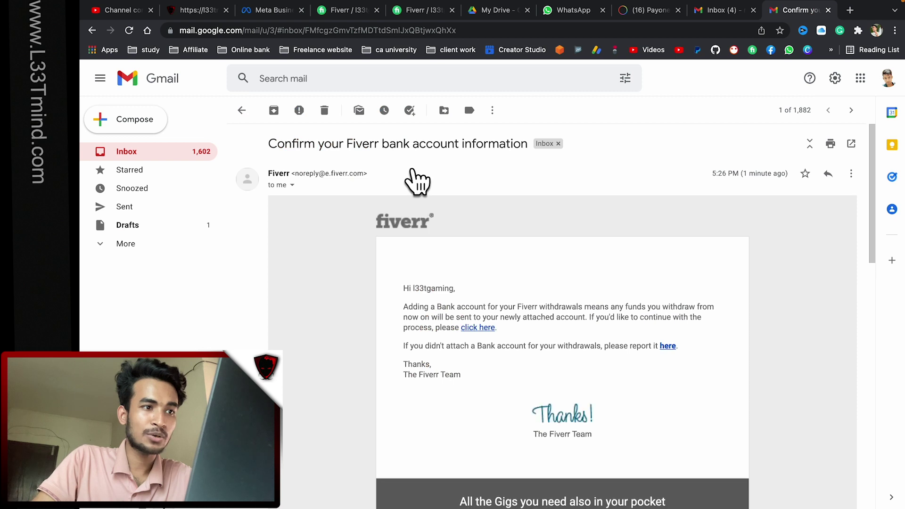
{"action": "scroll", "coordinate": [582, 267], "scroll_direction": "down", "scroll_amount": 2}
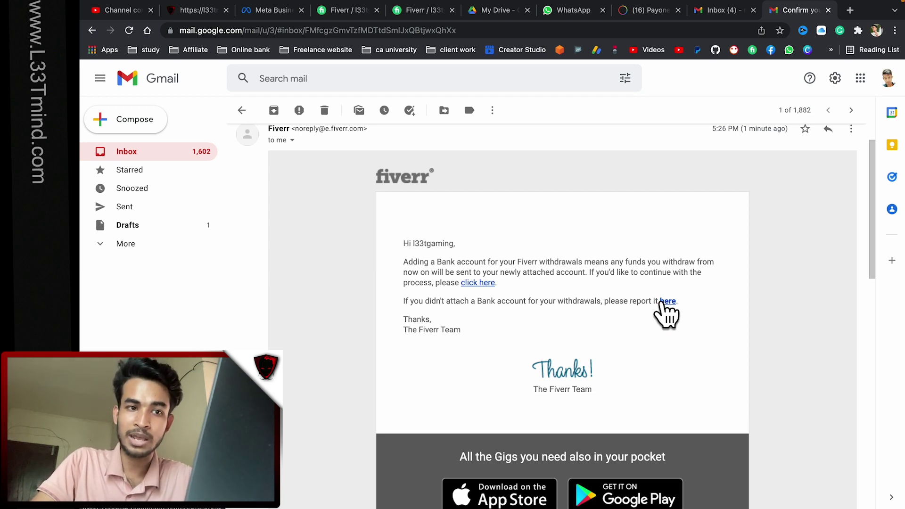
{"action": "left_click_drag", "start_coordinate": [404, 300], "coordinate": [469, 301]}
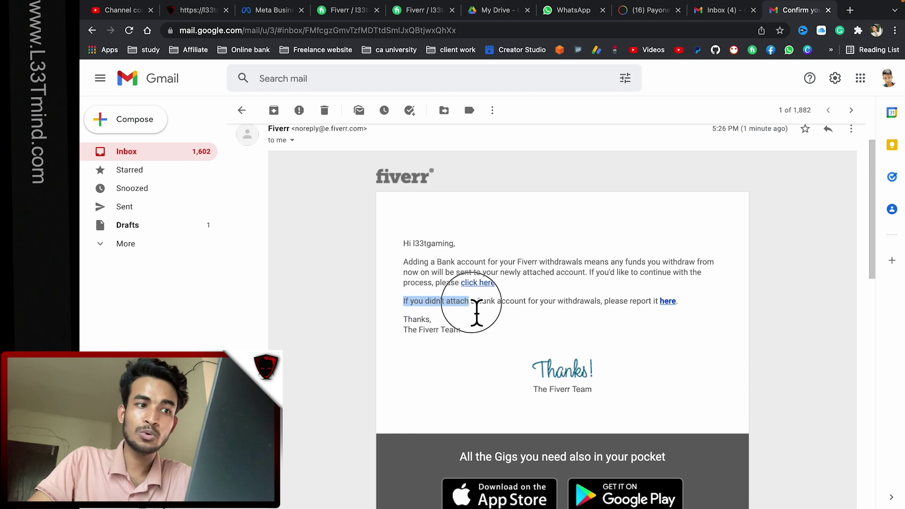
{"action": "left_click_drag", "start_coordinate": [444, 272], "coordinate": [475, 283]}
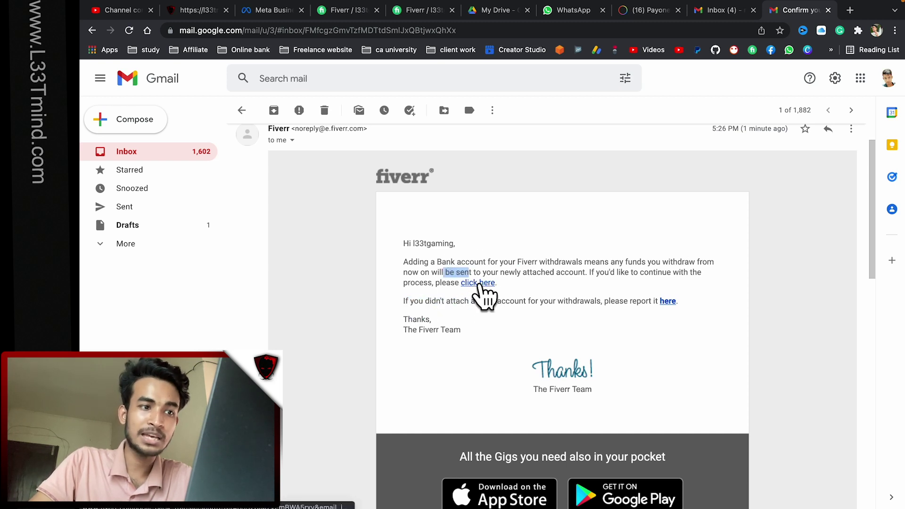
{"action": "left_click", "coordinate": [483, 283]}
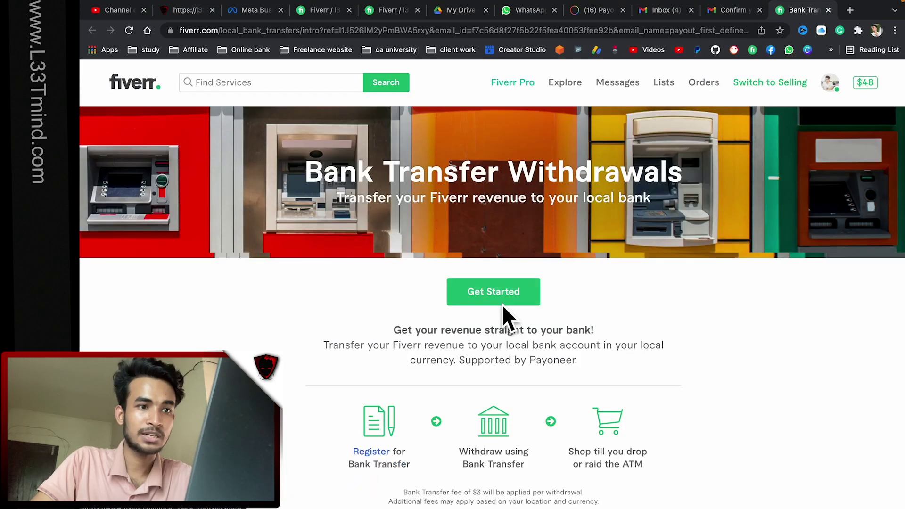
Start the Bank Transfer registration and choose to use an existing Payoneer account.
{"action": "left_click", "coordinate": [497, 293]}
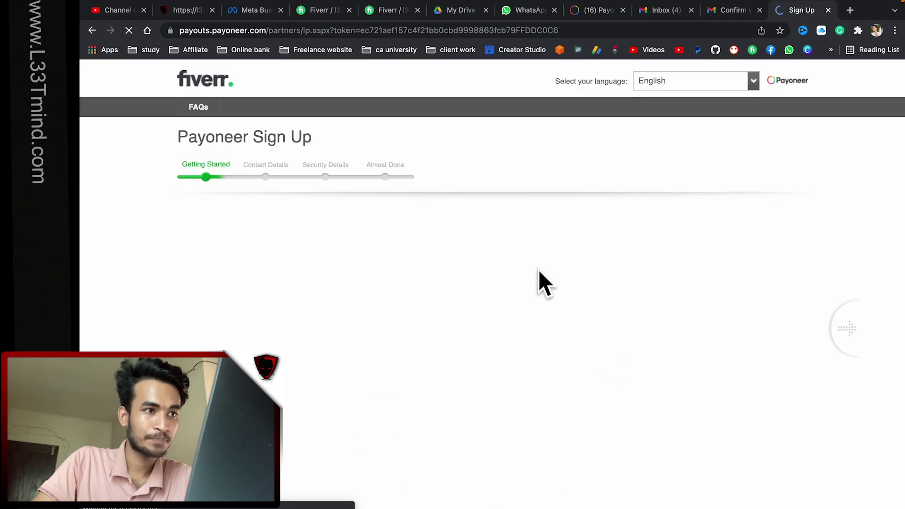
{"action": "scroll", "coordinate": [263, 242], "scroll_direction": "down", "scroll_amount": 1}
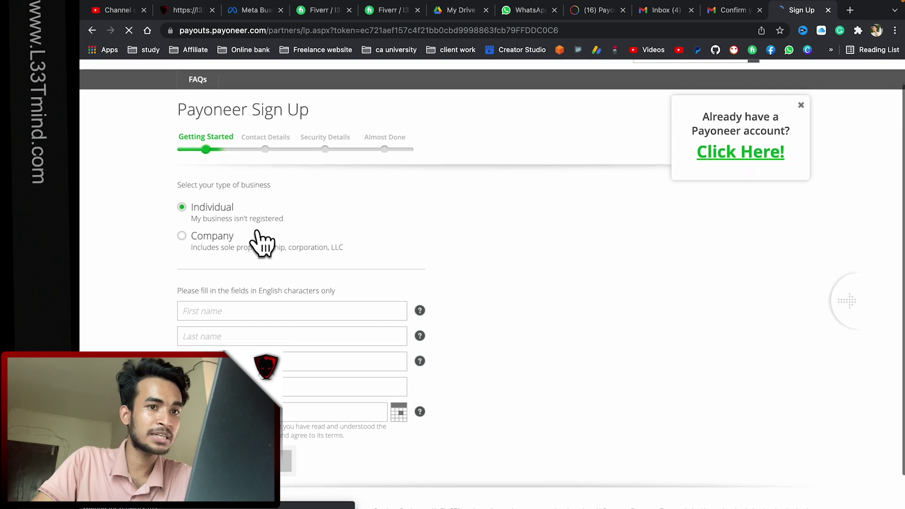
{"action": "scroll", "coordinate": [263, 242], "scroll_direction": "up", "scroll_amount": 1}
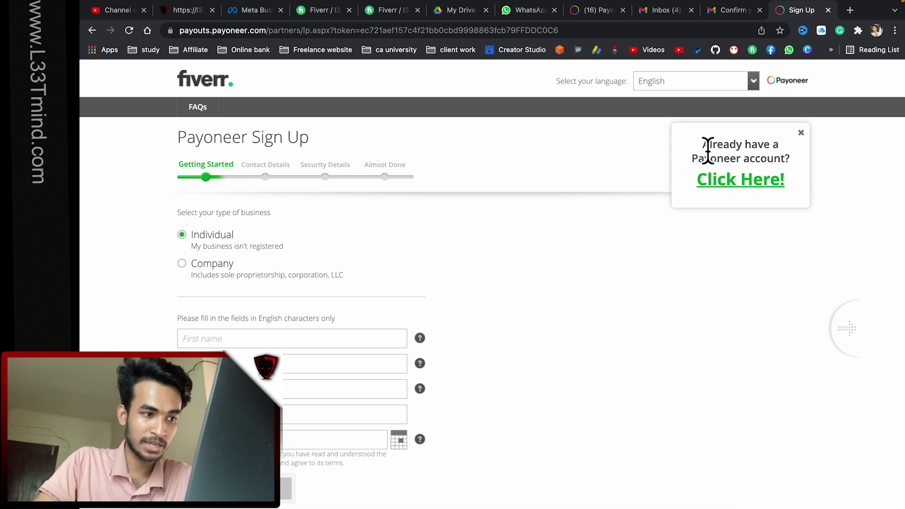
{"action": "left_click_drag", "start_coordinate": [702, 144], "coordinate": [751, 147]}
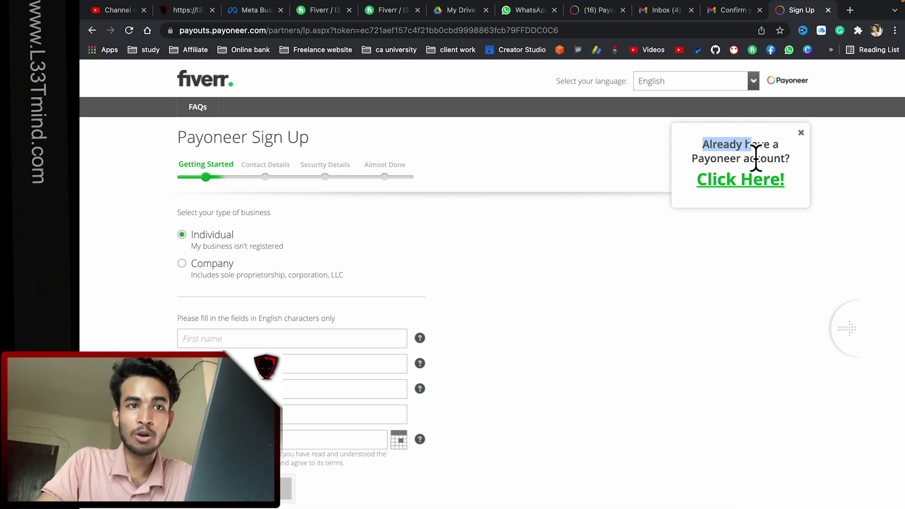
{"action": "left_click", "coordinate": [712, 178]}
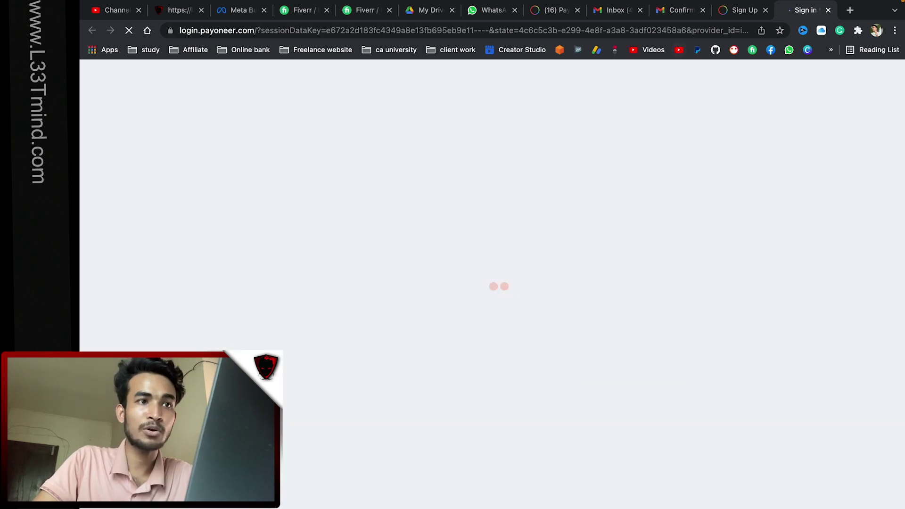
Switch to the Payoneer sign-in tab and sign in with the saved credentials.
{"action": "left_click", "coordinate": [680, 11]}
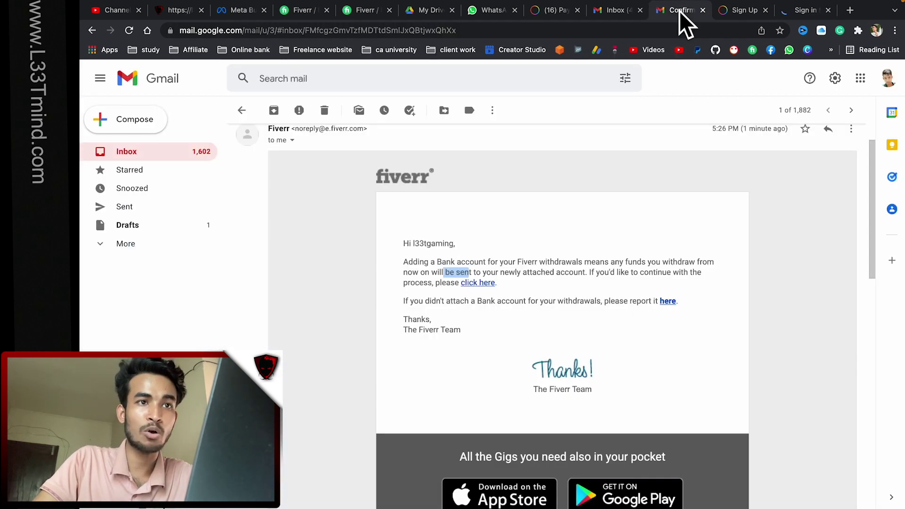
{"action": "left_click", "coordinate": [738, 13]}
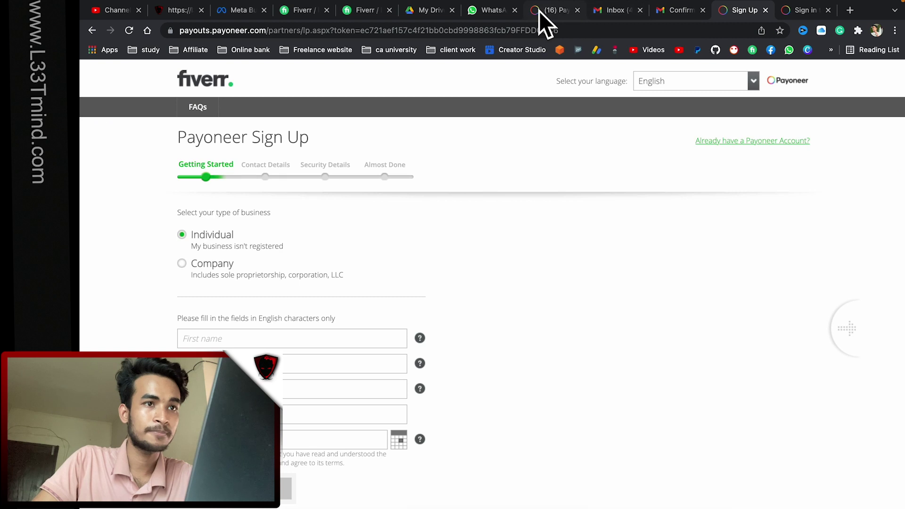
{"action": "left_click", "coordinate": [545, 9]}
{"action": "left_click_drag", "start_coordinate": [545, 8], "coordinate": [771, 8]}
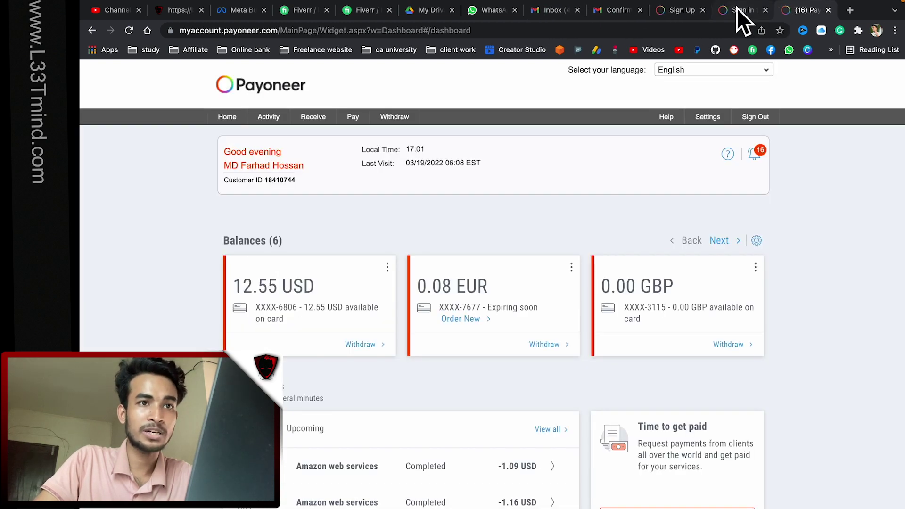
{"action": "left_click", "coordinate": [736, 8]}
{"action": "left_click", "coordinate": [205, 310]}
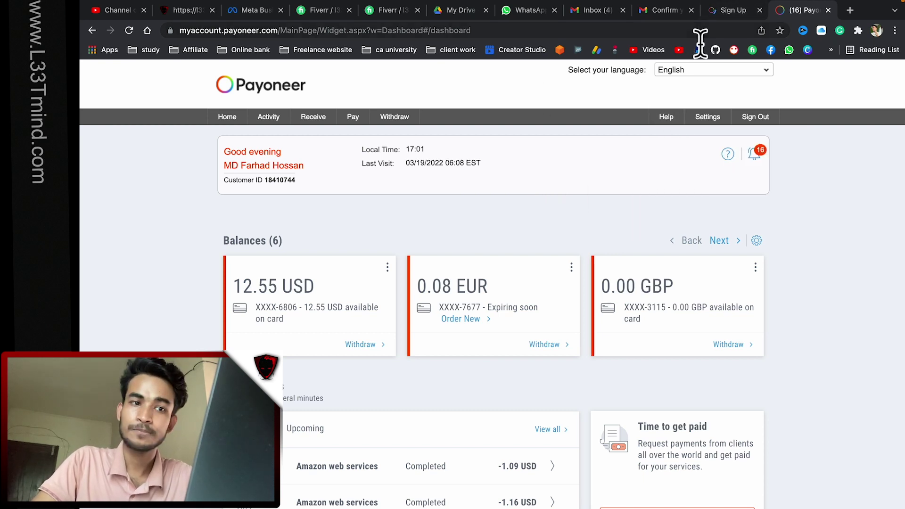
Check Payoneer's confirmation that Fiverr is a funding source, log in, and return to Fiverr's Almost there page.
{"action": "left_click", "coordinate": [716, 11]}
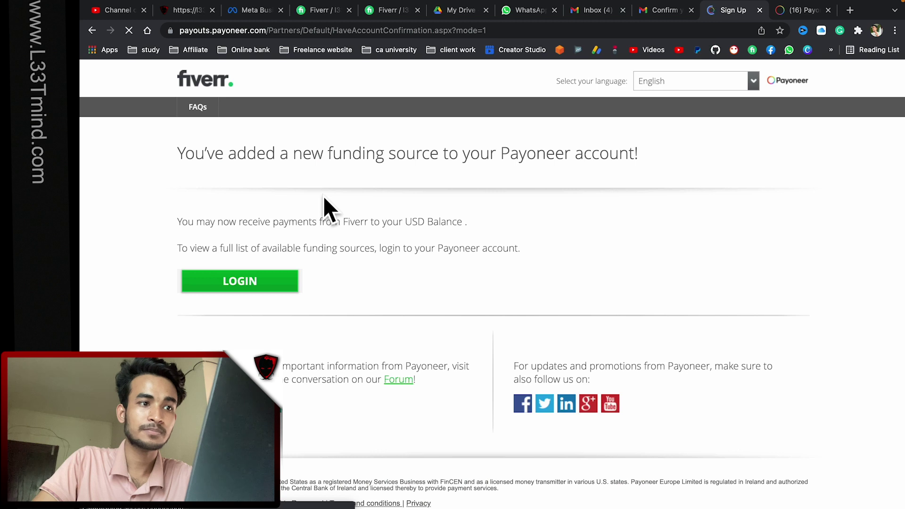
{"action": "mouse_move", "coordinate": [178, 153]}
{"action": "left_mouse_down"}
{"action": "mouse_move", "coordinate": [249, 165]}
{"action": "mouse_move", "coordinate": [375, 165]}
{"action": "left_mouse_up"}
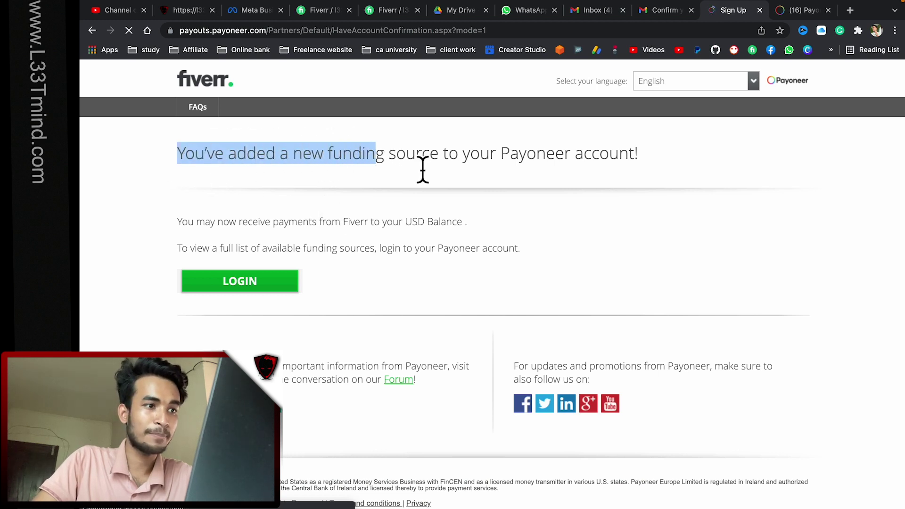
{"action": "left_click_drag", "start_coordinate": [175, 222], "coordinate": [409, 231]}
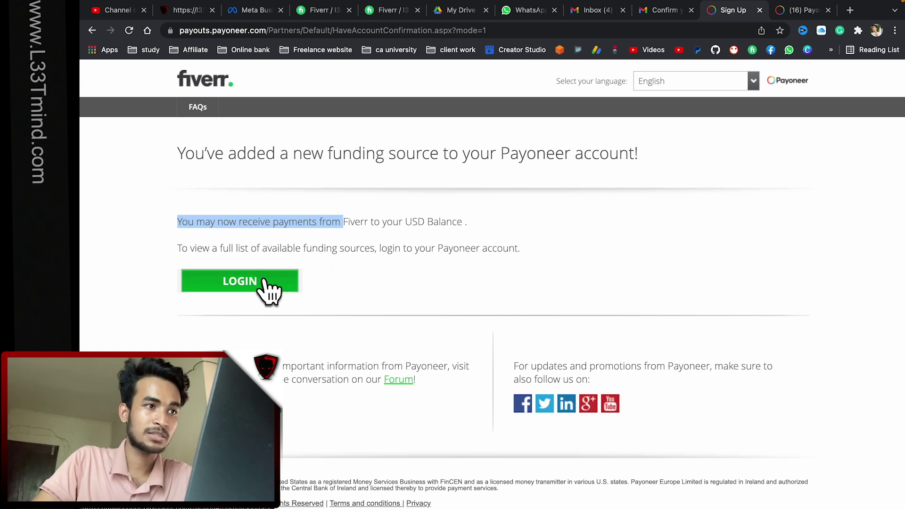
{"action": "left_click", "coordinate": [229, 280]}
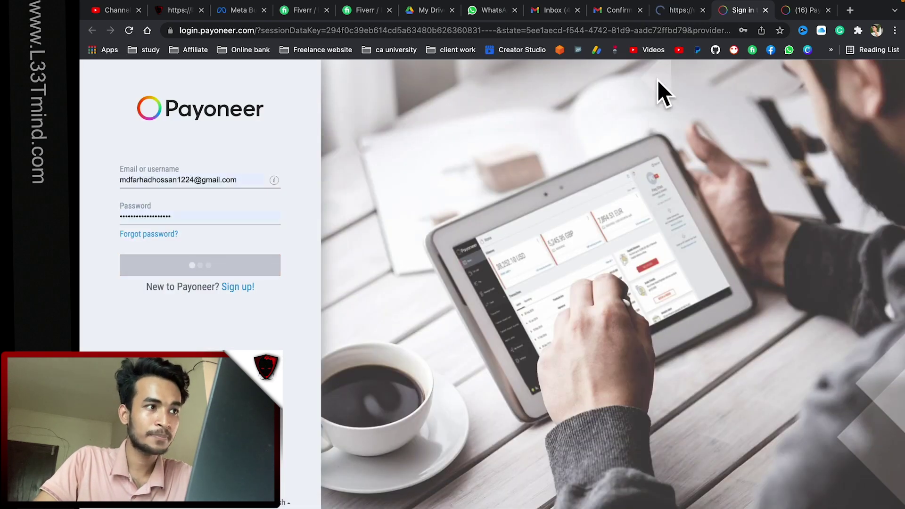
{"action": "left_click", "coordinate": [670, 10]}
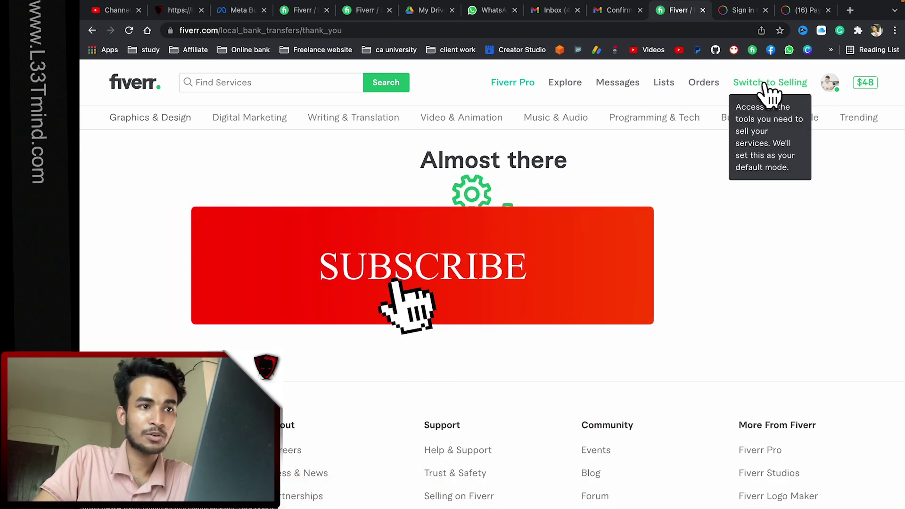
In seller mode, withdraw the $48 earnings by Bank Transfer and check the on-its-way confirmation.
{"action": "left_click", "coordinate": [764, 85]}
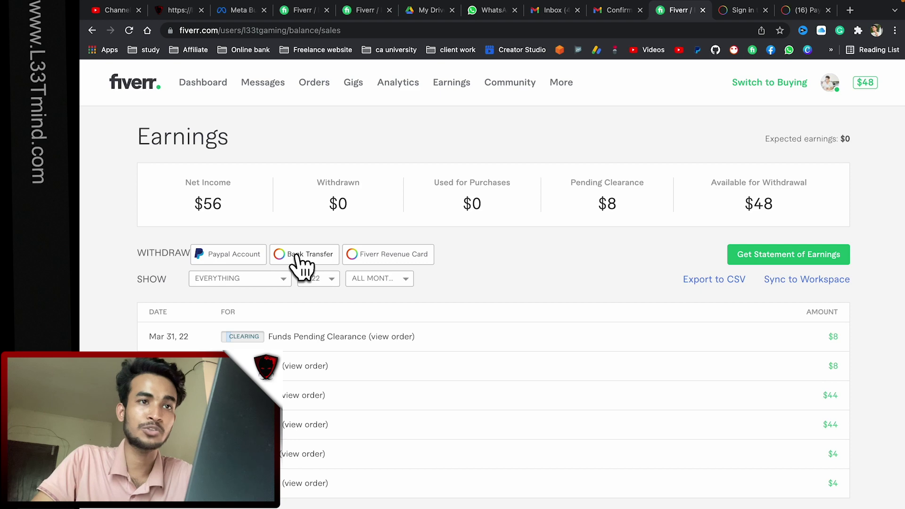
{"action": "left_click", "coordinate": [296, 254]}
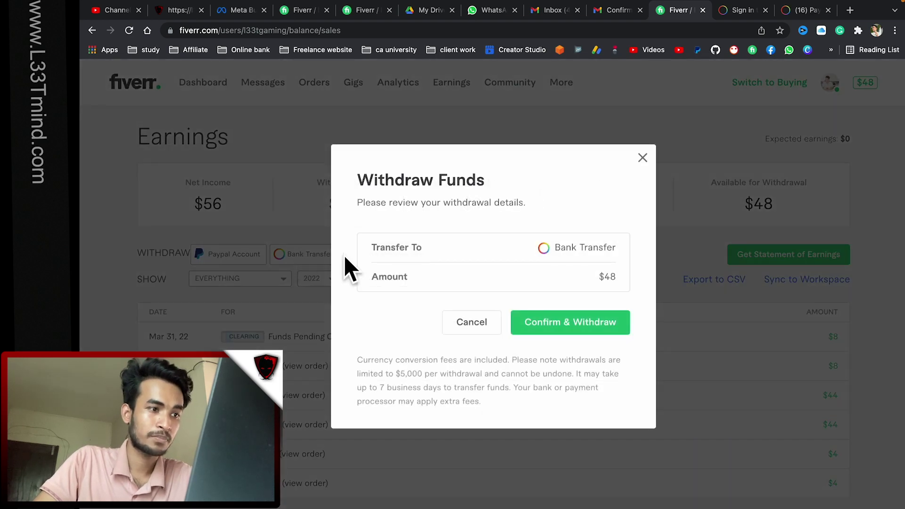
{"action": "left_click", "coordinate": [562, 325]}
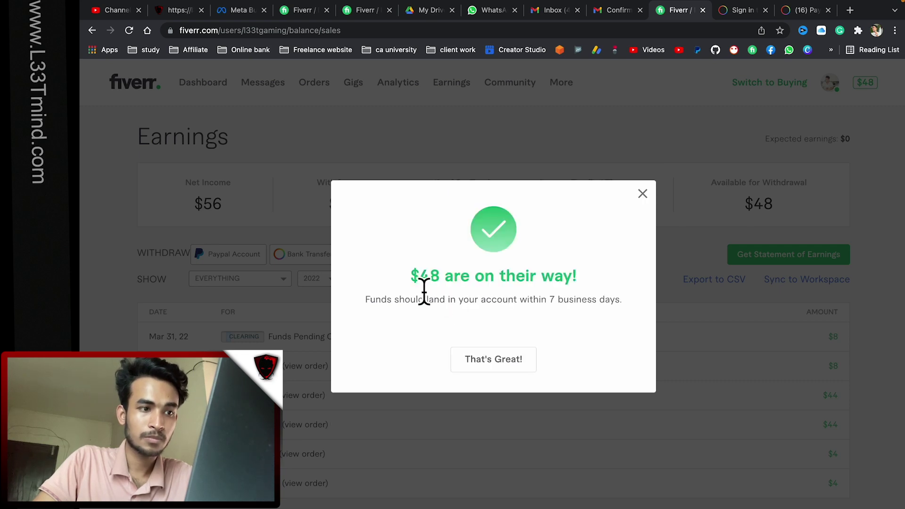
{"action": "left_click_drag", "start_coordinate": [423, 289], "coordinate": [558, 288]}
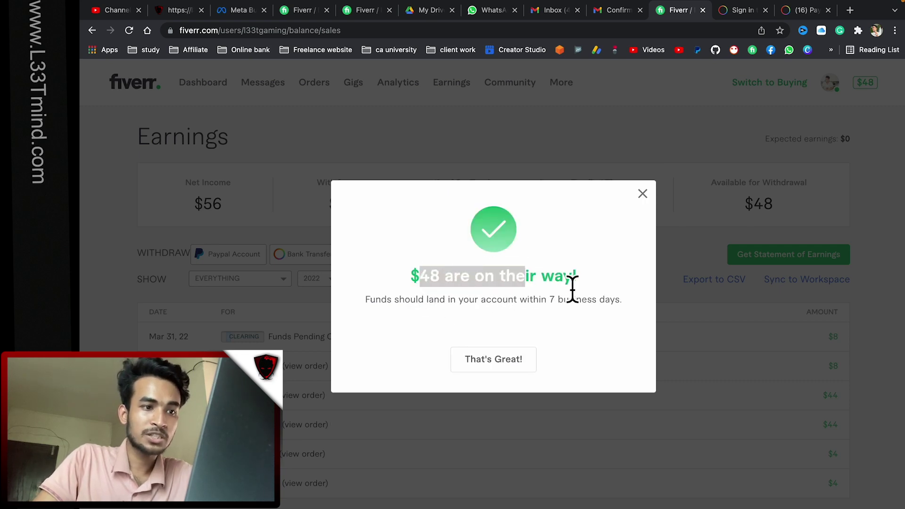
{"action": "left_click_drag", "start_coordinate": [416, 302], "coordinate": [530, 305]}
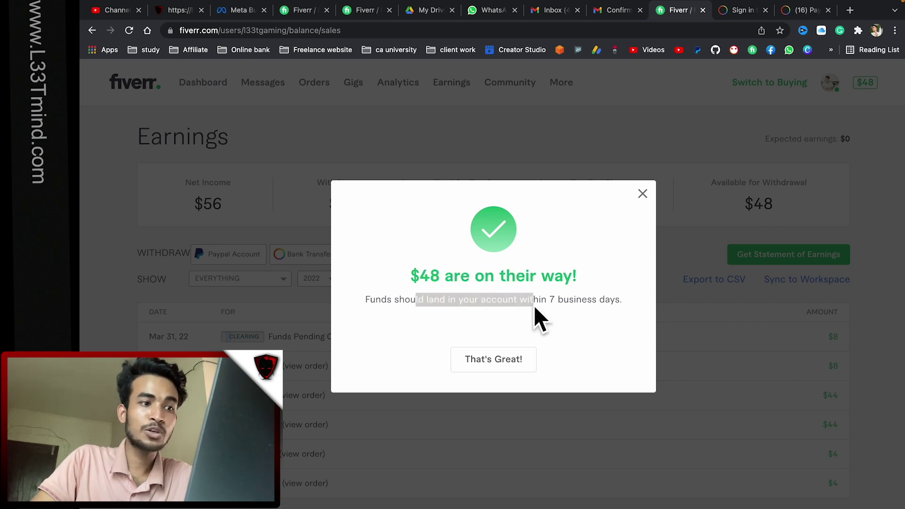
{"action": "left_click_drag", "start_coordinate": [601, 313], "coordinate": [608, 312]}
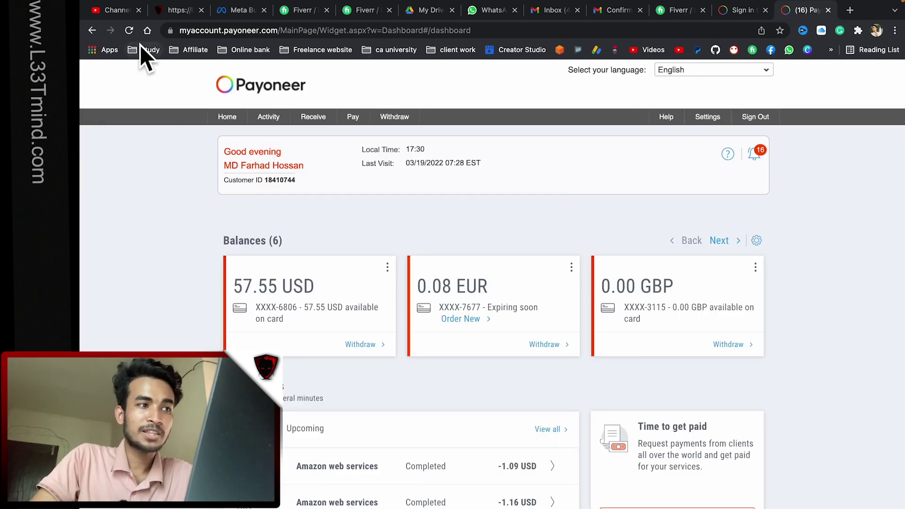
Reload the Payoneer dashboard and list Upcoming transactions, showing the pending 45.00 USD Fiverr payment.
{"action": "scroll", "coordinate": [252, 300], "scroll_direction": "down", "scroll_amount": 2}
{"action": "left_click_drag", "start_coordinate": [247, 256], "coordinate": [272, 259]}
{"action": "left_click", "coordinate": [129, 32]}
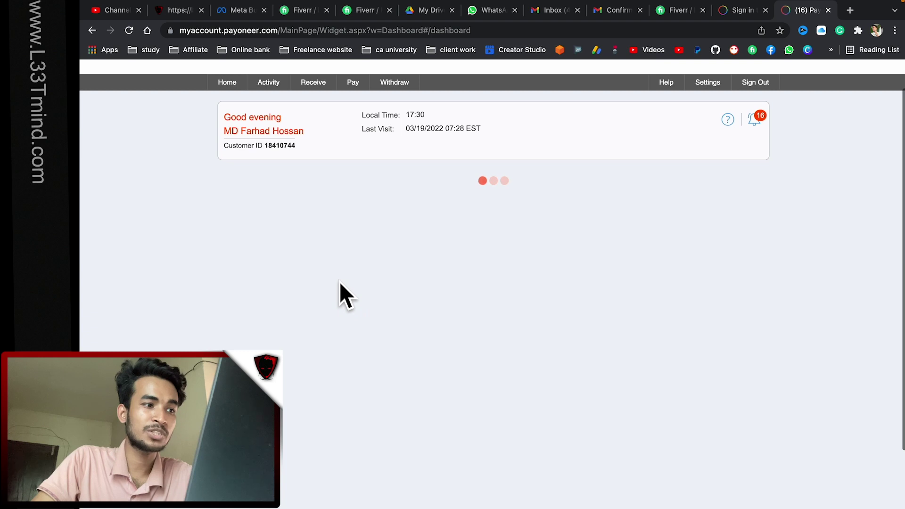
{"action": "scroll", "coordinate": [339, 281], "scroll_direction": "down", "scroll_amount": 1}
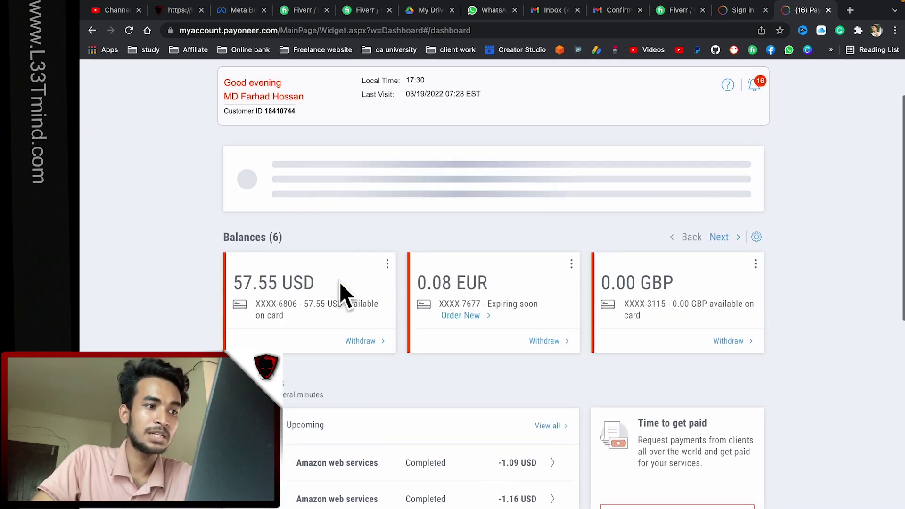
{"action": "scroll", "coordinate": [330, 320], "scroll_direction": "down", "scroll_amount": 2}
{"action": "left_click", "coordinate": [317, 322]}
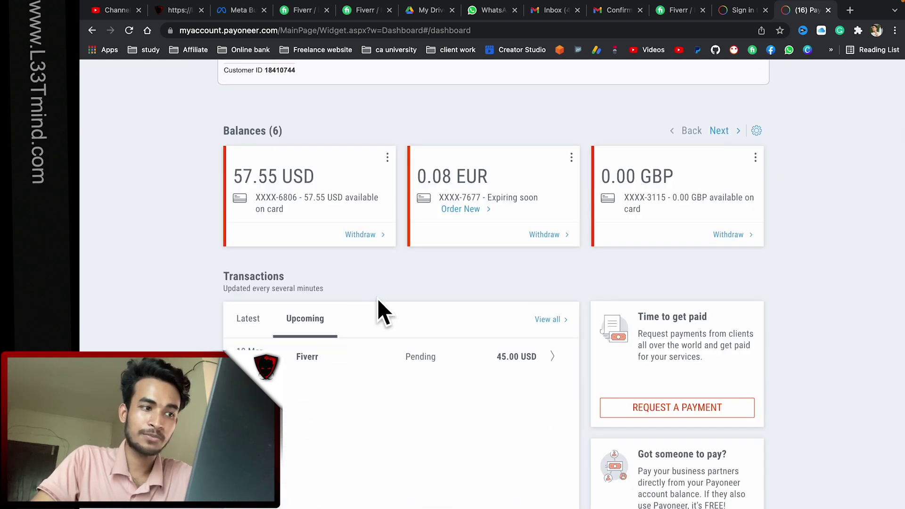
{"action": "scroll", "coordinate": [381, 304], "scroll_direction": "down", "scroll_amount": 1}
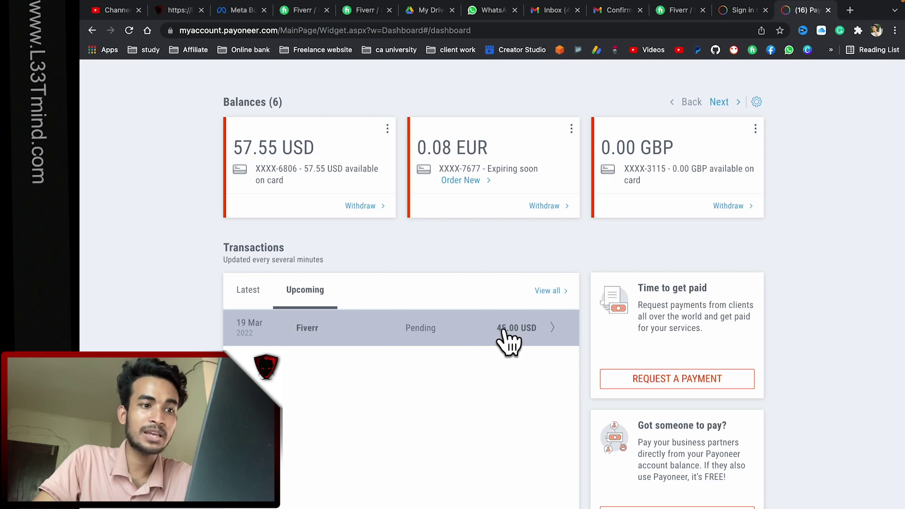
{"action": "mouse_move", "coordinate": [665, 7]}
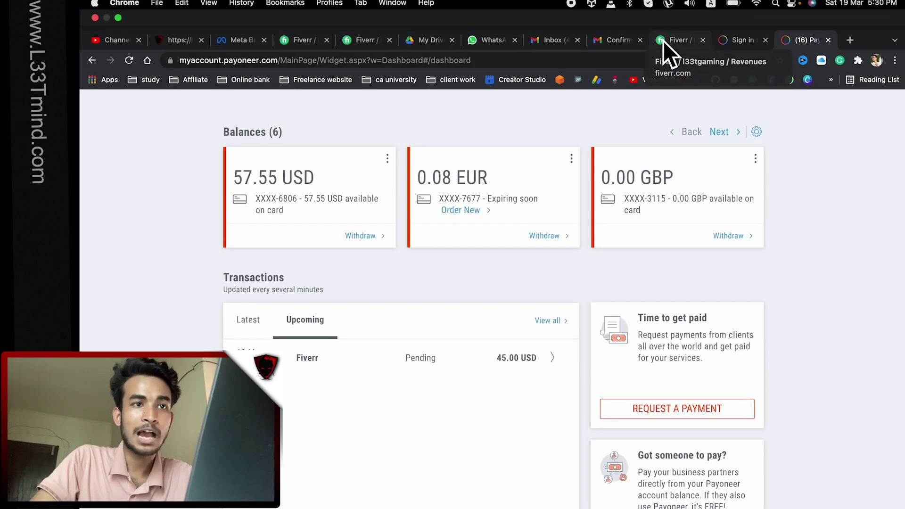
Dismiss Fiverr's withdrawal success message and reload Earnings, now $0 available with a -$48 entry.
{"action": "left_click", "coordinate": [663, 40]}
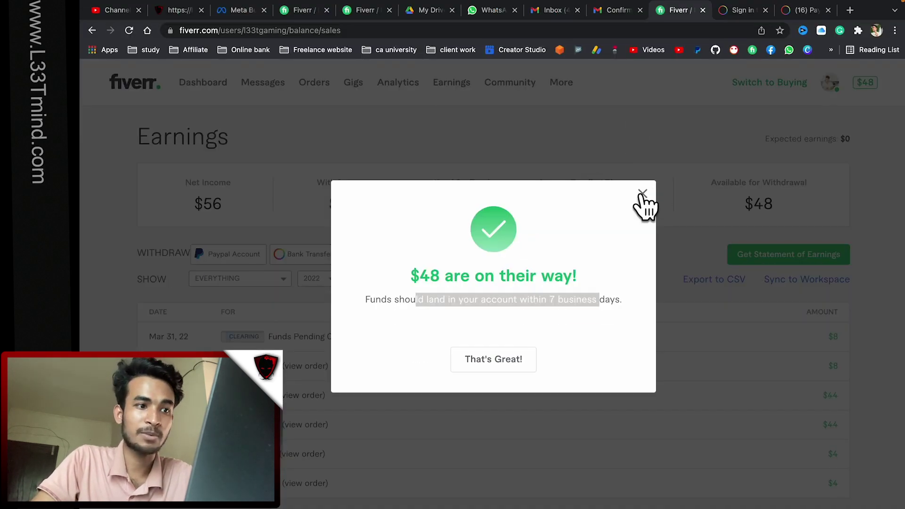
{"action": "left_click", "coordinate": [643, 193]}
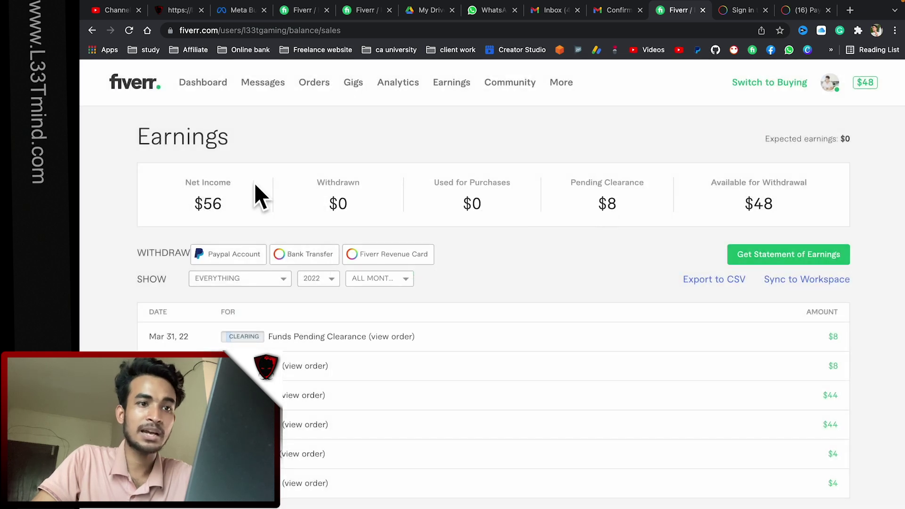
{"action": "left_click", "coordinate": [127, 36]}
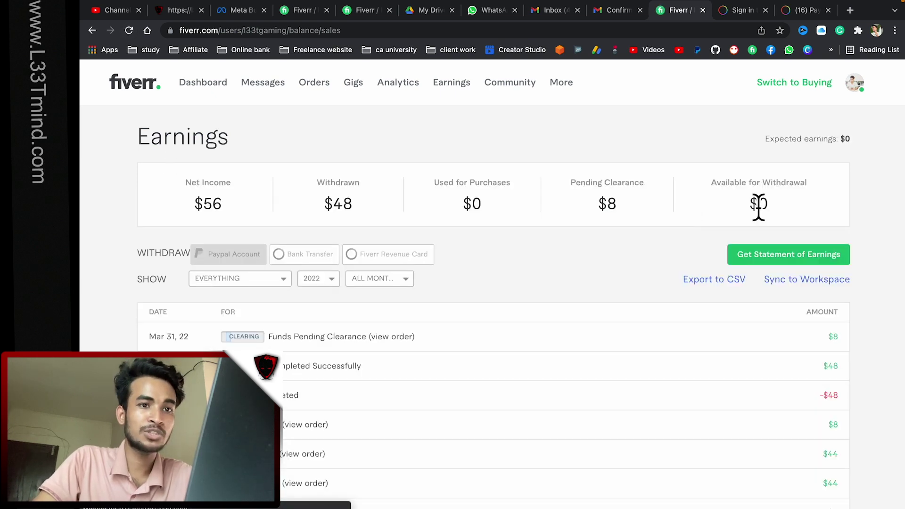
{"action": "left_click_drag", "start_coordinate": [750, 203], "coordinate": [768, 198]}
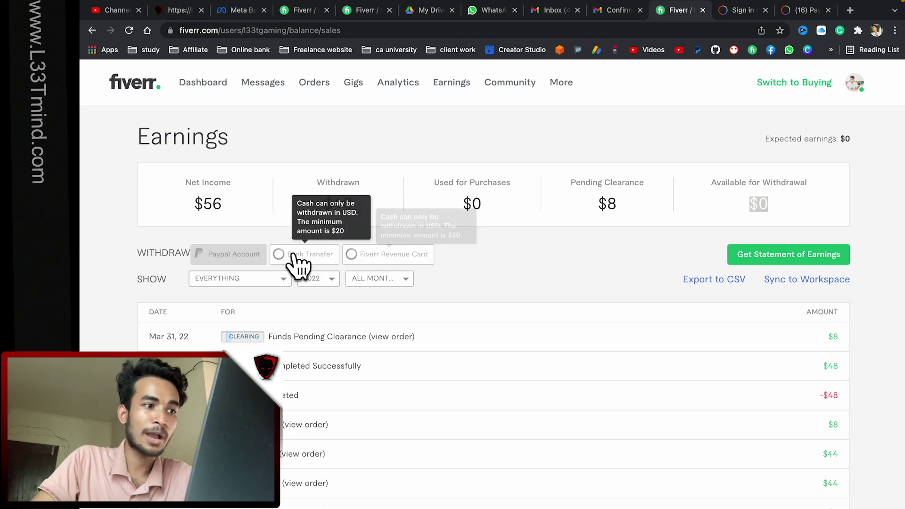
{"action": "mouse_move", "coordinate": [522, 337]}
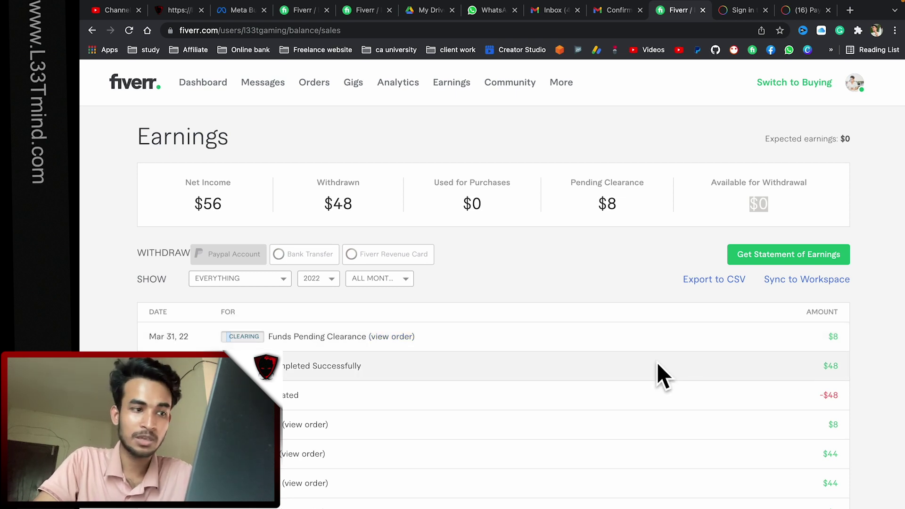
{"action": "double_click", "coordinate": [825, 396]}
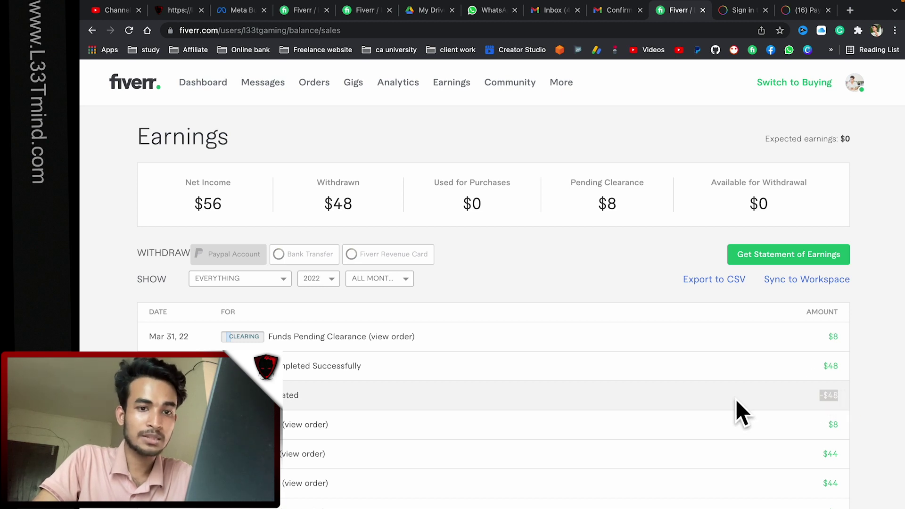
{"action": "left_click", "coordinate": [767, 399]}
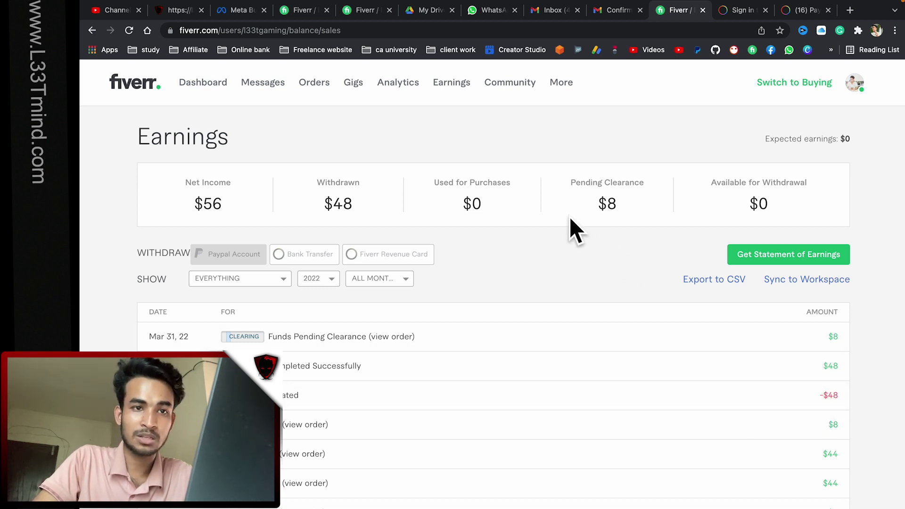